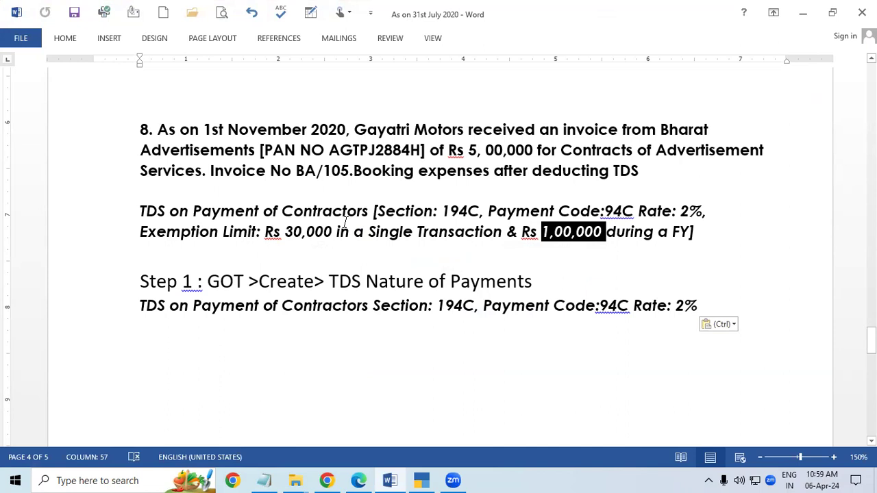
Switch to TallyPrime, shut the company Sri Devi International 10.1 and open Gayatri Computers 10.1
key("alt+Tab")
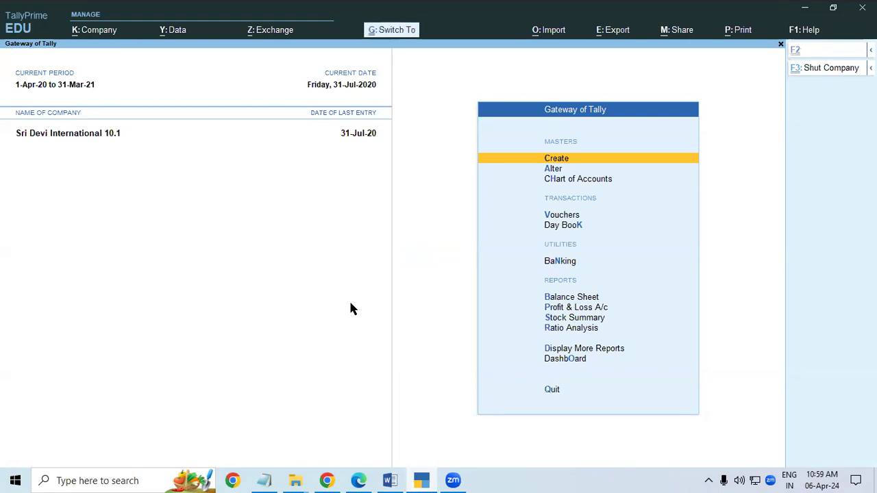
key("ctrl+F3")
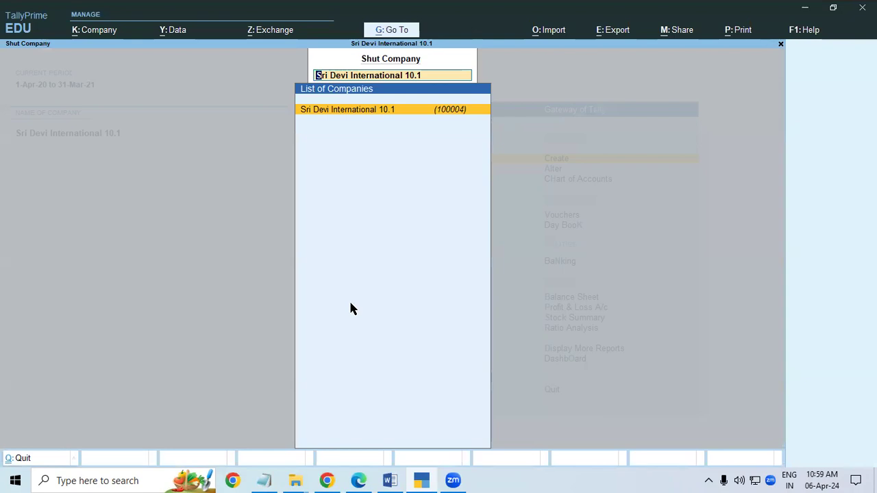
key("Return")
key("Down")
key("Down")
key("Down")
key("Down")
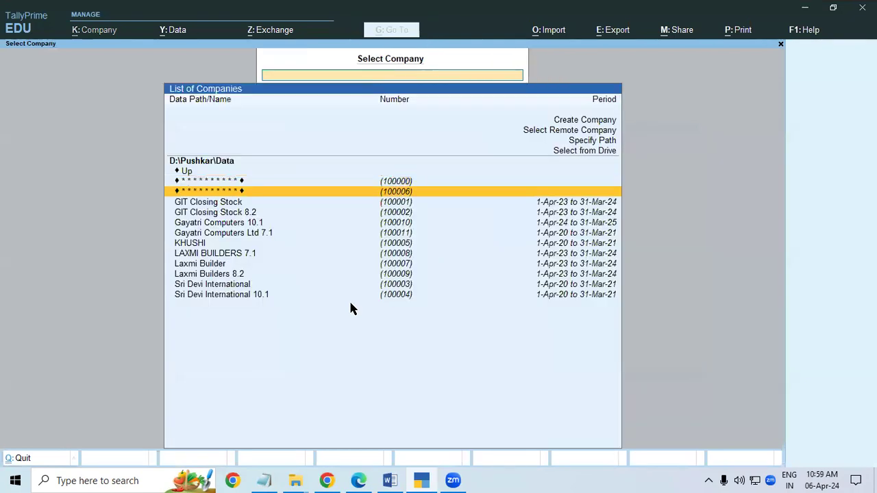
key("Return")
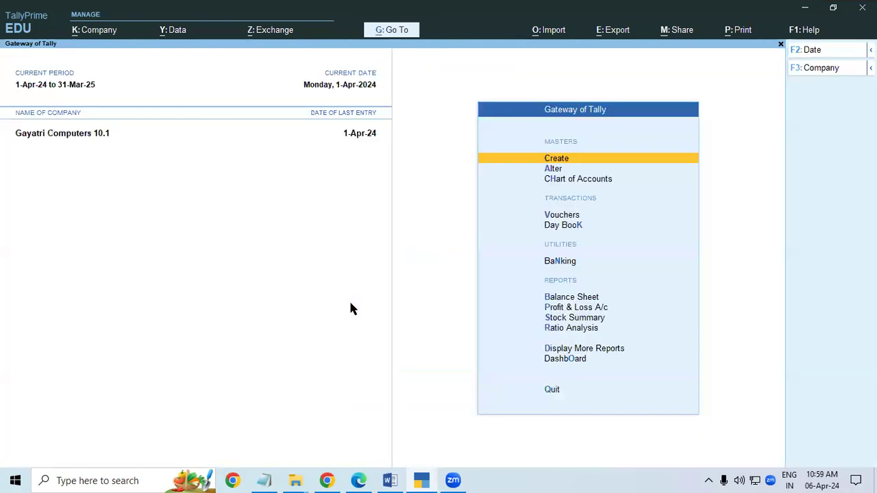
Start creating a new TDS Nature of Payments statutory master
key("Return")
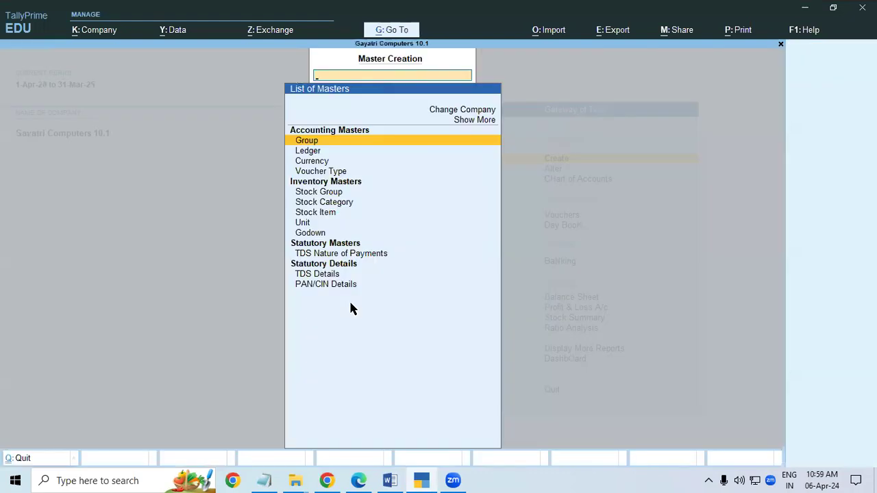
key("Down")
key("Down")
key("Down")
key("Down")
key("Down")
key("Down")
key("Down")
key("Down")
key("Down")
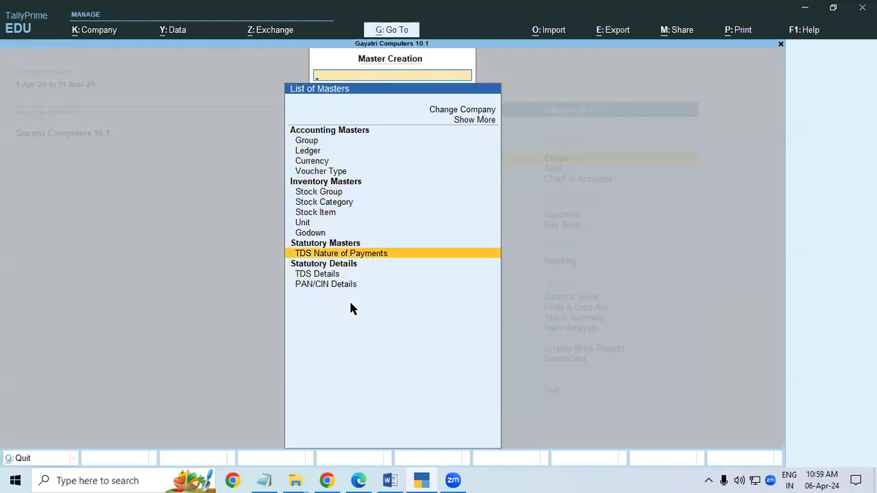
key("Return")
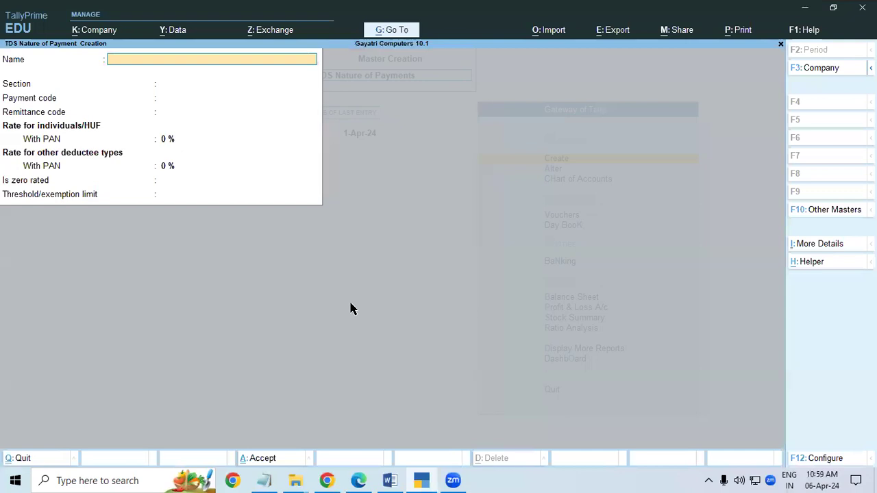
Copy "TDS on Payment of Contractors" from the Word notes and enter it as the nature of payment's name in TallyPrime
left_click(392, 479)
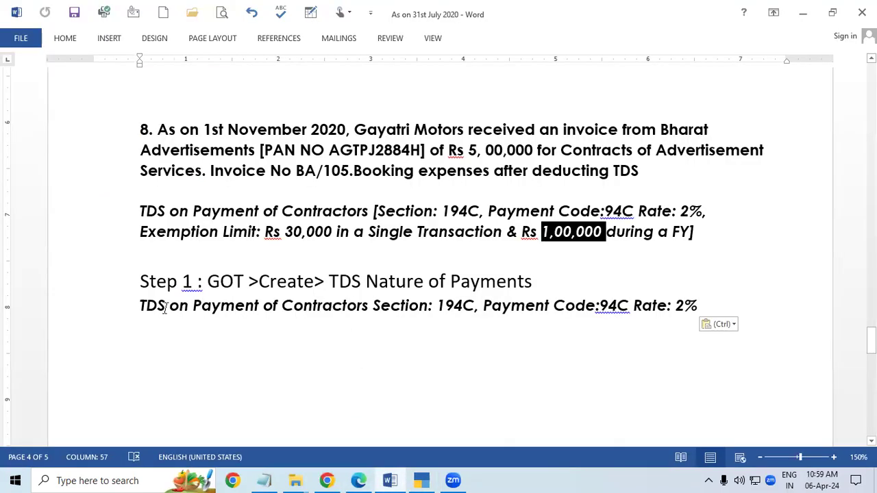
left_click_drag(141, 306, 360, 313)
key("ctrl+c")
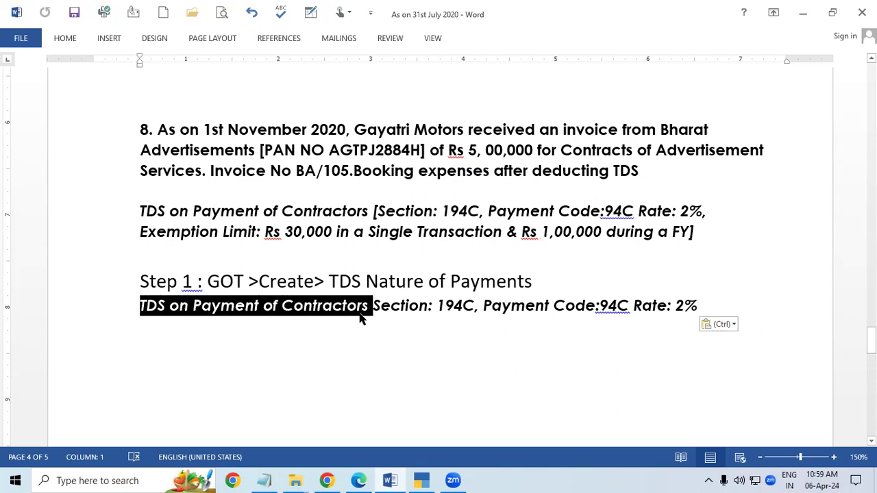
left_click(421, 480)
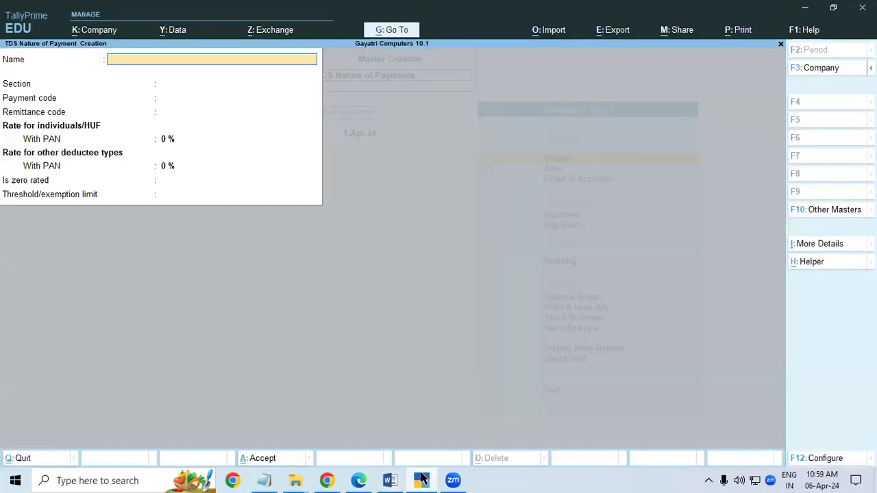
key("ctrl+v")
key("Return")
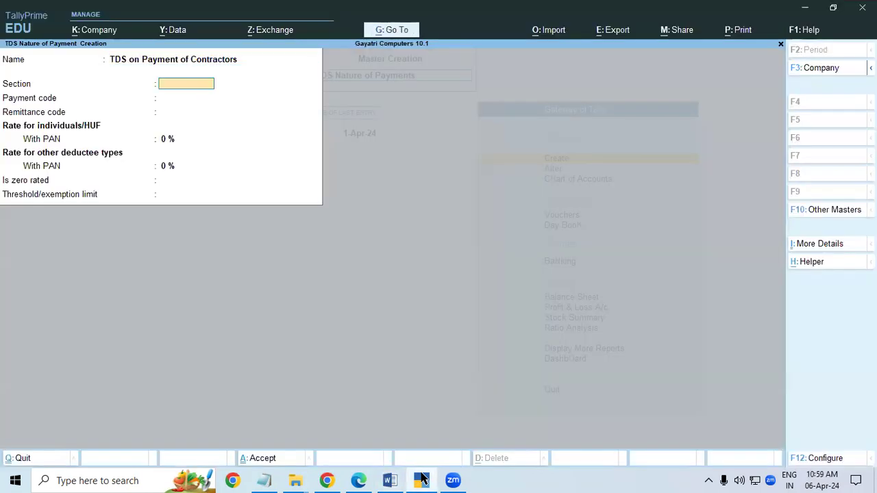
Set the nature of payment's section to 194C and payment code to 94C, leaving the remittance code blank
type("19")
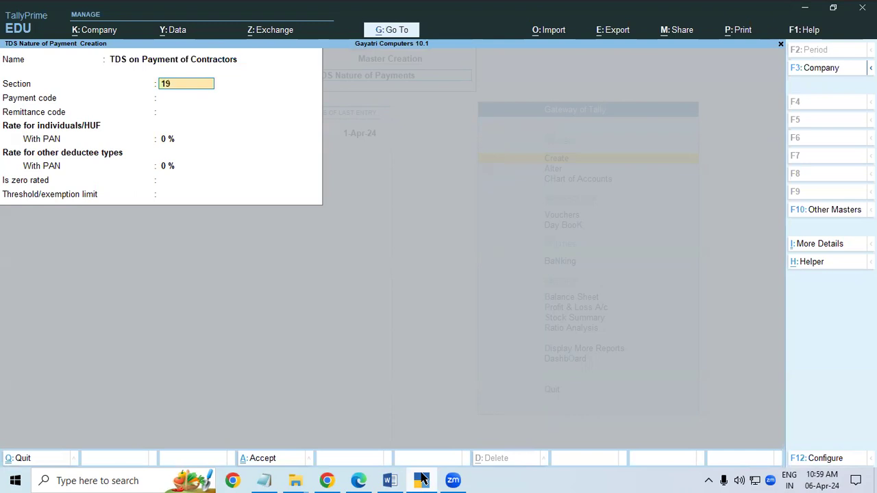
type("4C")
key("Return")
type("94C")
key("Return")
key("Return")
key("Return")
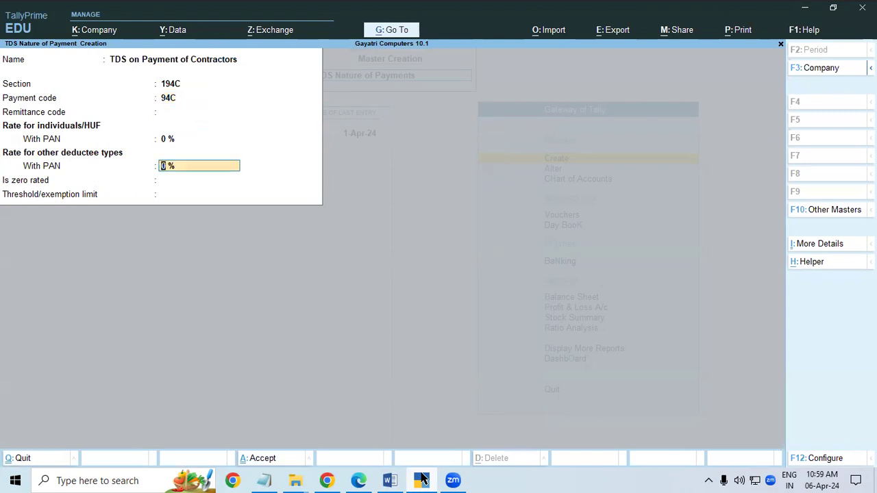
Configure the TDS nature of payment form to allow a single bill value and accept the configuration
left_click(818, 458)
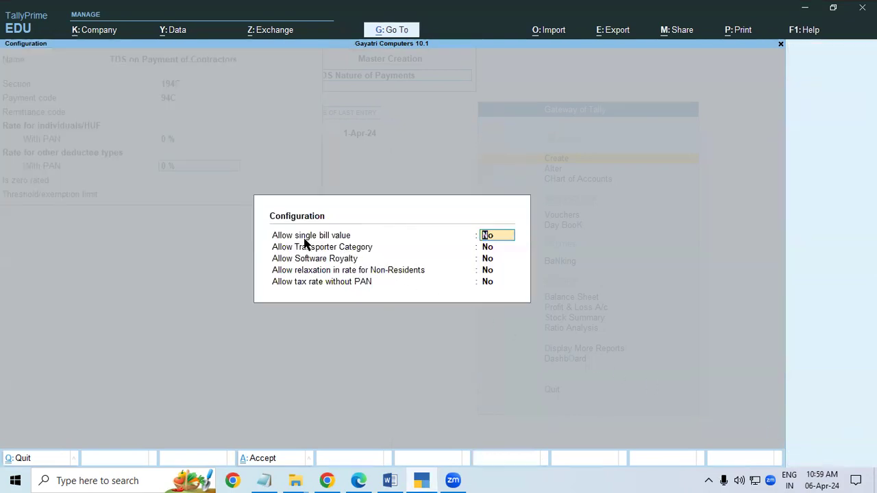
type("y")
key("Return")
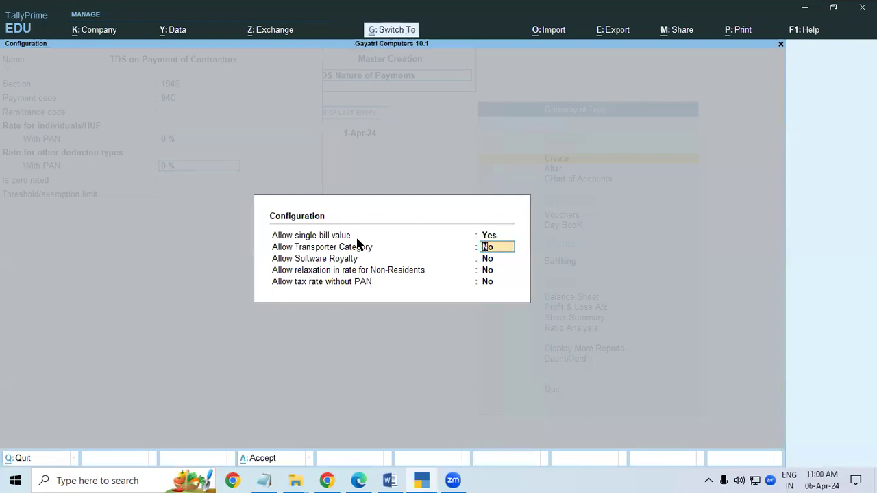
key("ctrl+a")
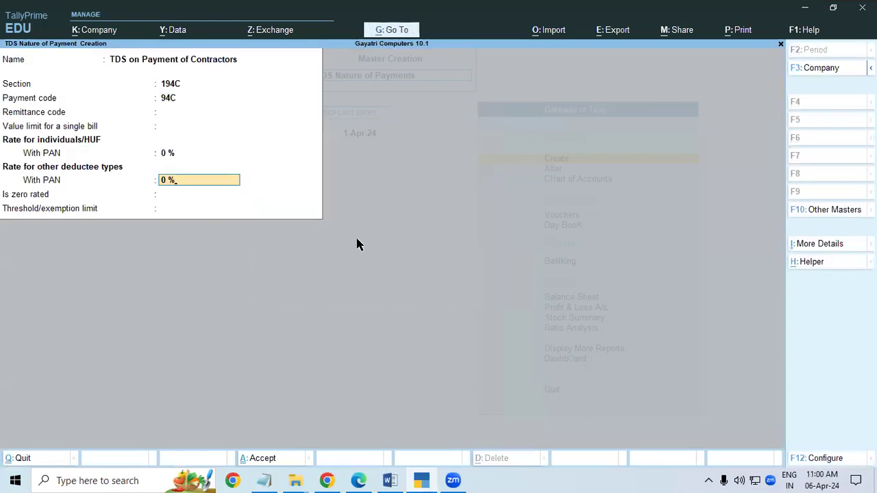
Set the single bill value limit to 30,000 and the threshold/exemption limit to 1,00,000, and save the nature of payment
left_click(49, 127)
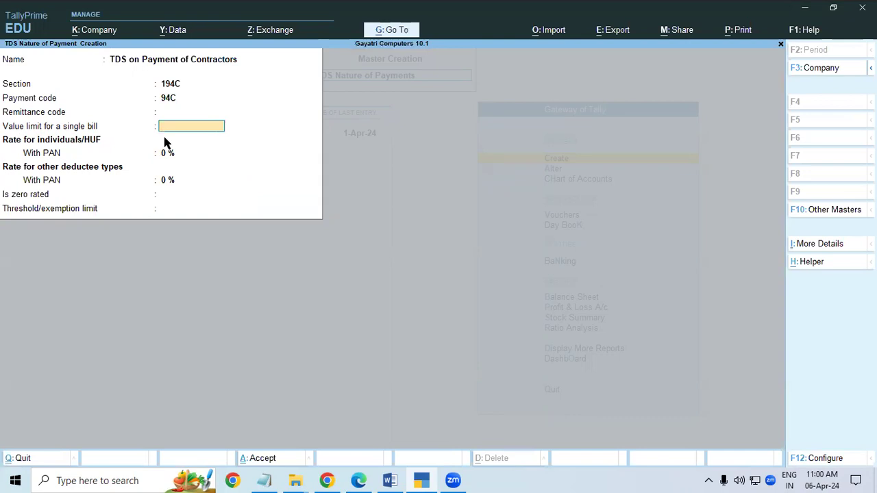
type("30000")
key("Return")
key("Return")
key("Return")
key("Return")
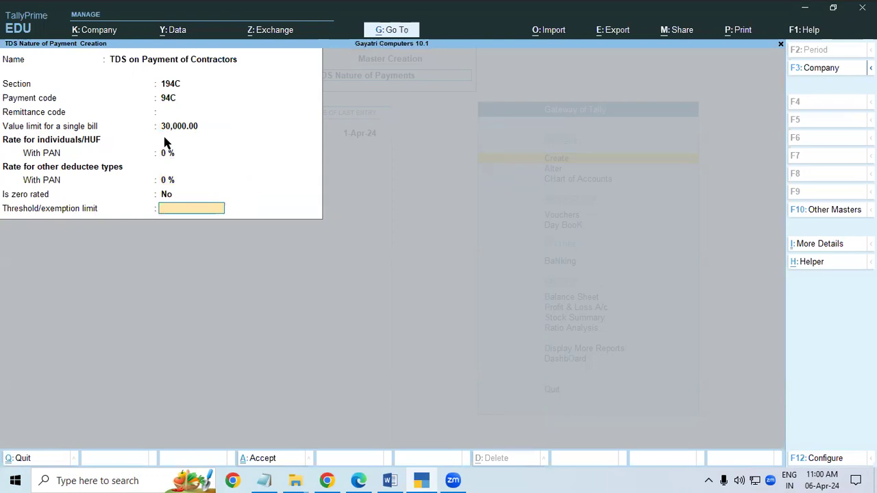
type("1,00,00")
type("0")
key("Return")
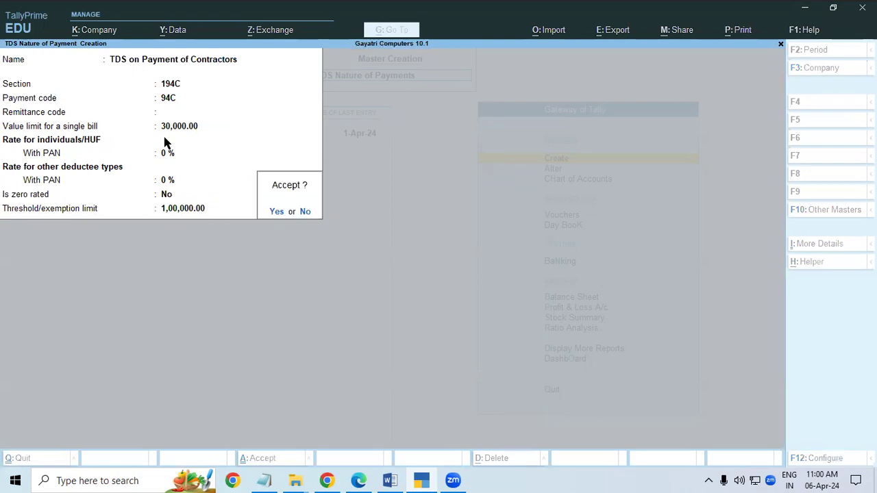
key("Return")
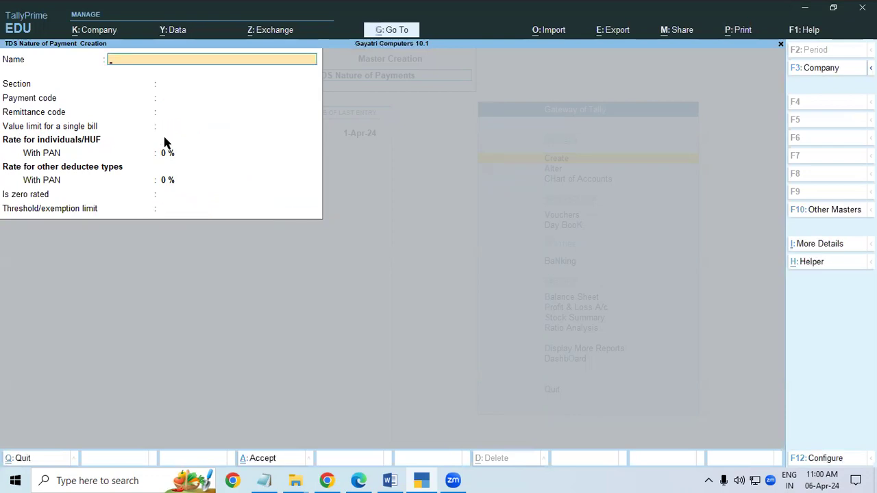
key("Escape")
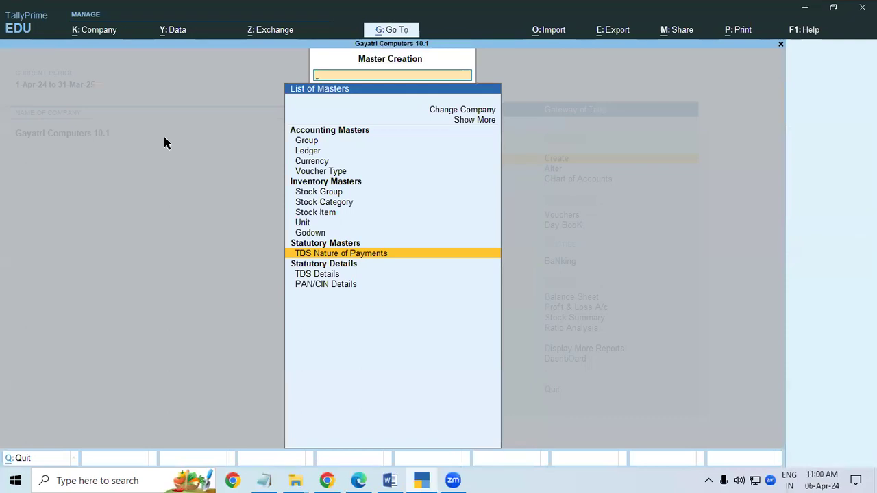
Start creating a new ledger from the accounting masters
key("Up")
key("Up")
key("Up")
key("Up")
key("Up")
key("Up")
key("Up")
key("Up")
key("Up")
key("Return")
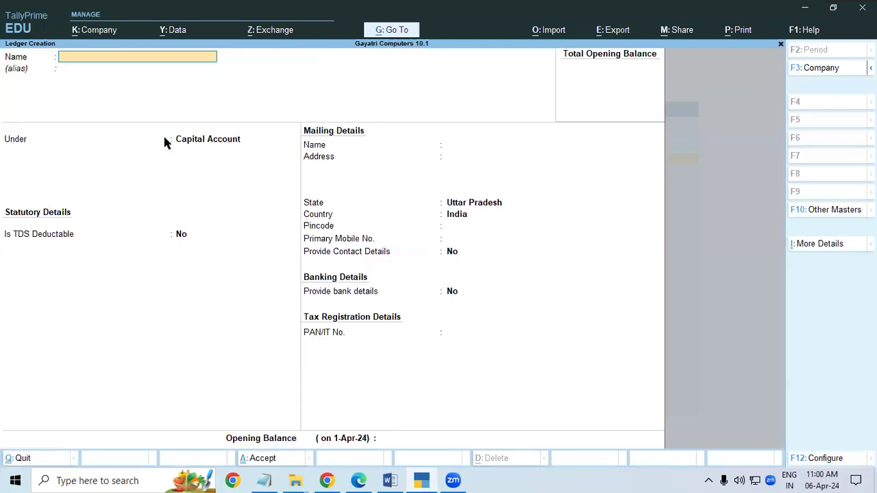
Copy the supplier name Bharat Advertisements from the Word invoice question and enter it as the ledger name in TallyPrime
left_click(389, 480)
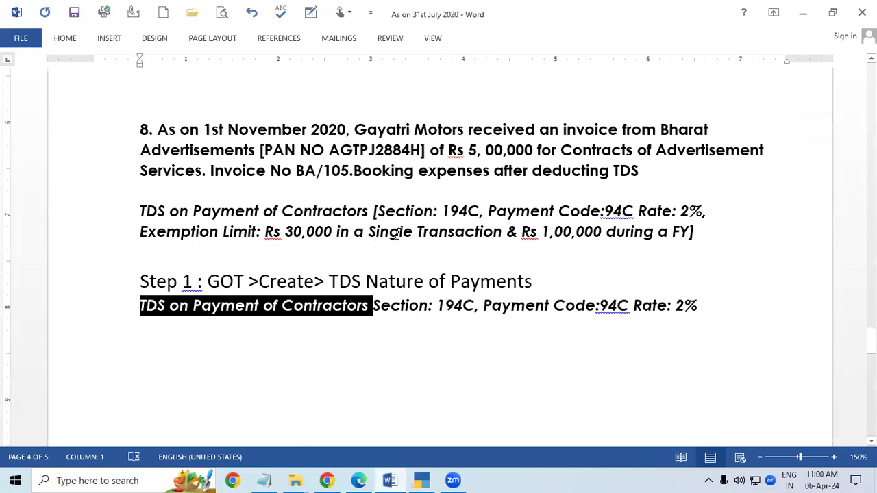
left_click(662, 129)
left_click_drag(662, 129, 257, 149)
key("ctrl+c")
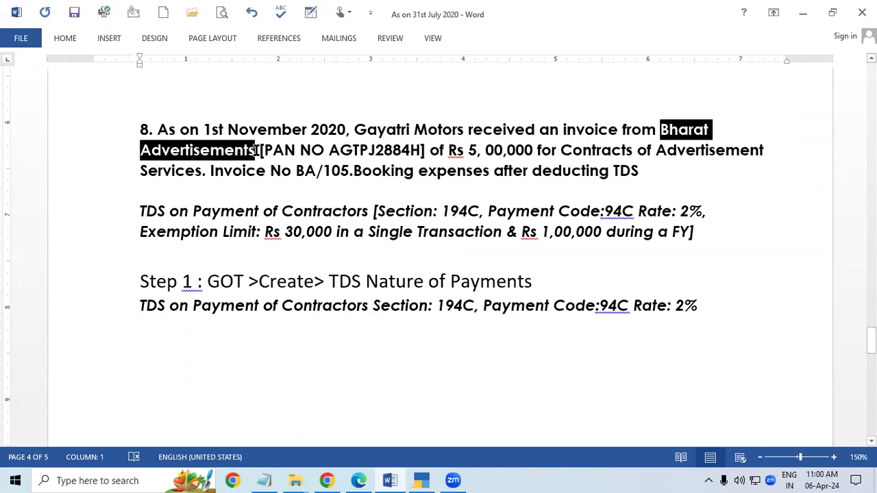
left_click(429, 480)
key("ctrl+v")
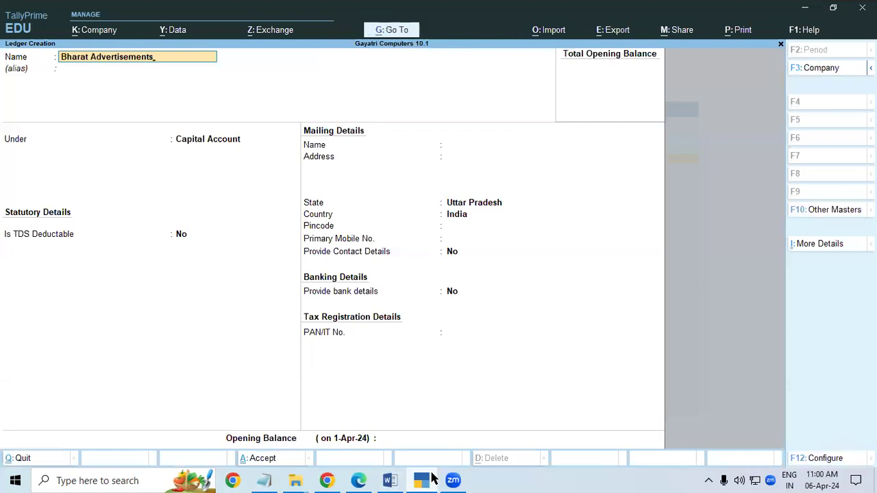
key("Return")
key("Return")
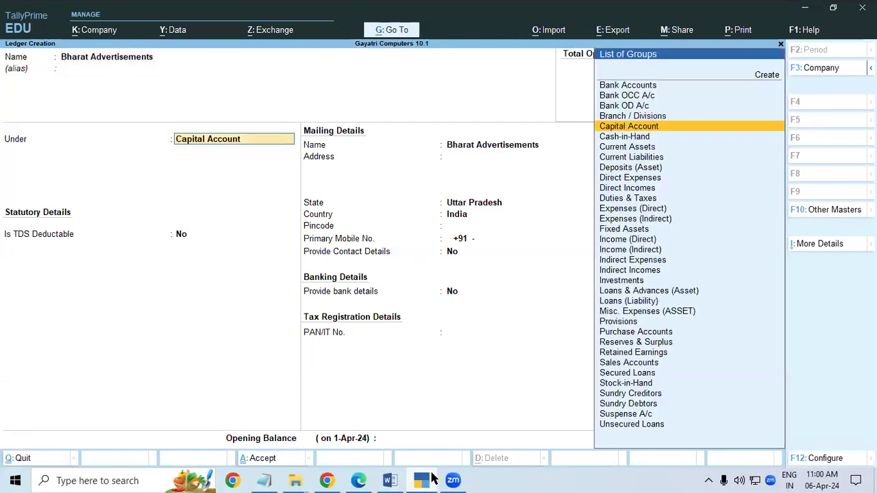
Place the Bharat Advertisements ledger under Sundry Creditors and keep the default bill-by-bill and credit settings
type("Sun")
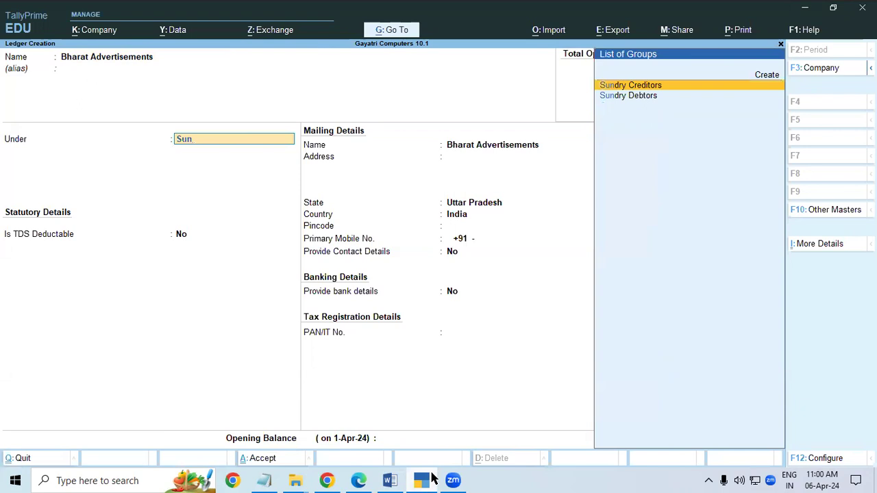
key("Return")
key("Return")
key("Return")
key("Return")
key("Return")
Make the ledger TDS deductable with deductee type Company - Resident and TDS deducted in the same voucher
type("y")
key("Return")
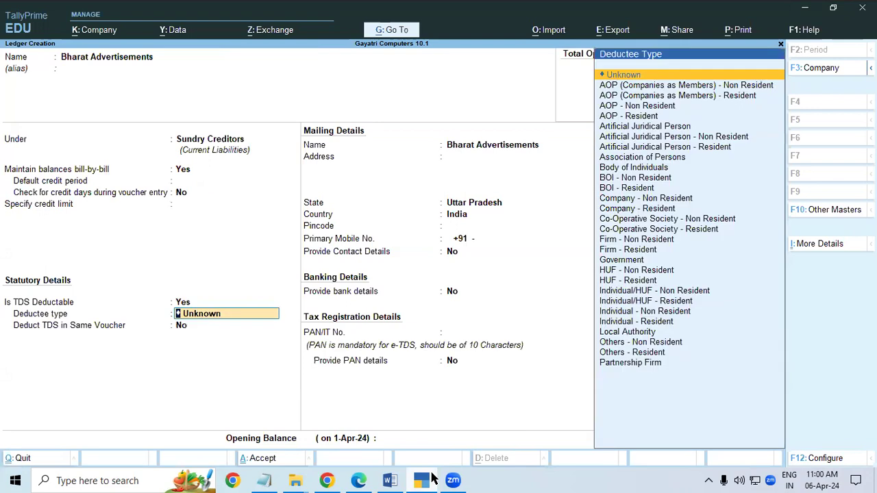
type("Co")
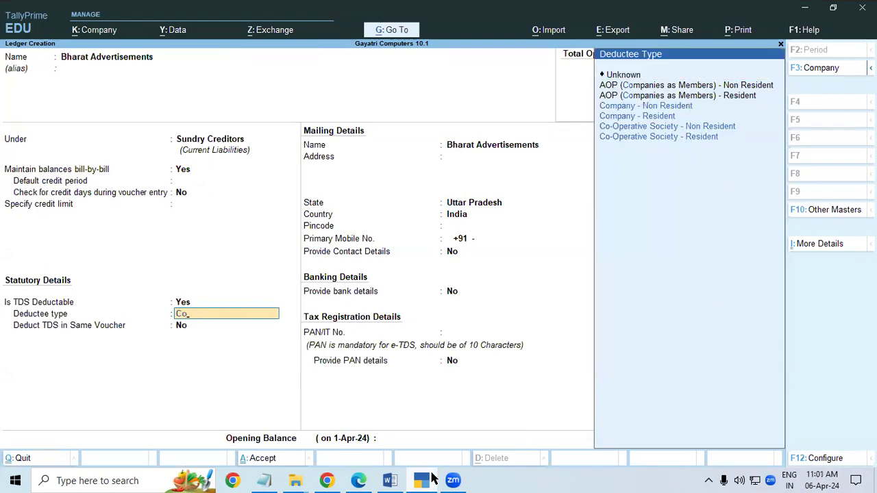
key("Down")
key("Return")
type("y")
key("Return")
Keep the default mailing and banking details, and fill in the supplier's PAN/IT number copied from the Word invoice question
key("Return")
key("Return")
key("Return")
key("Return")
key("Return")
key("Return")
key("Return")
key("Return")
key("Return")
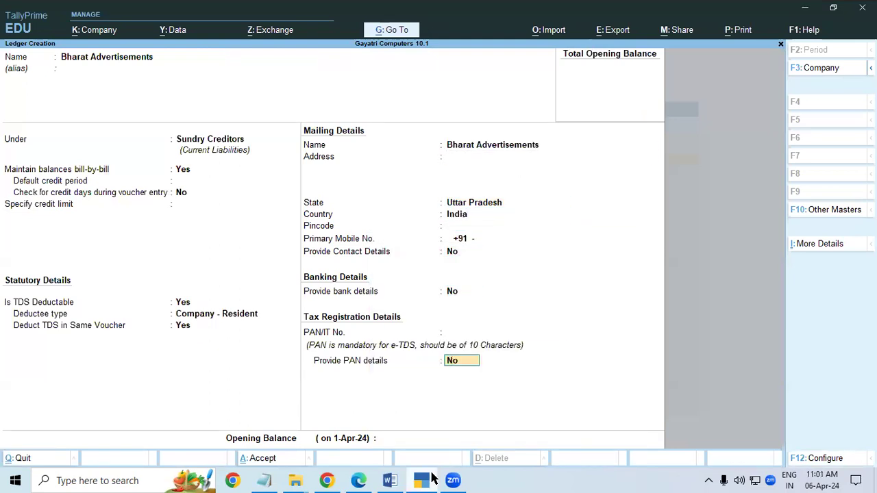
key("Up")
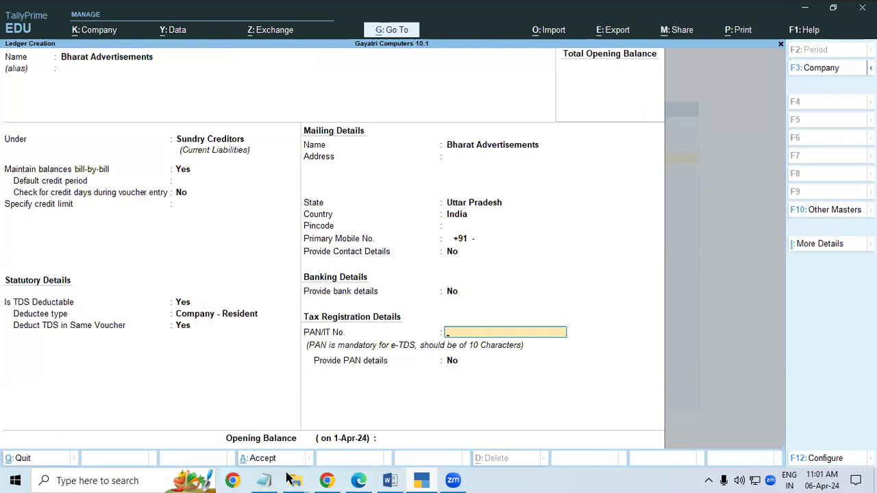
left_click(390, 480)
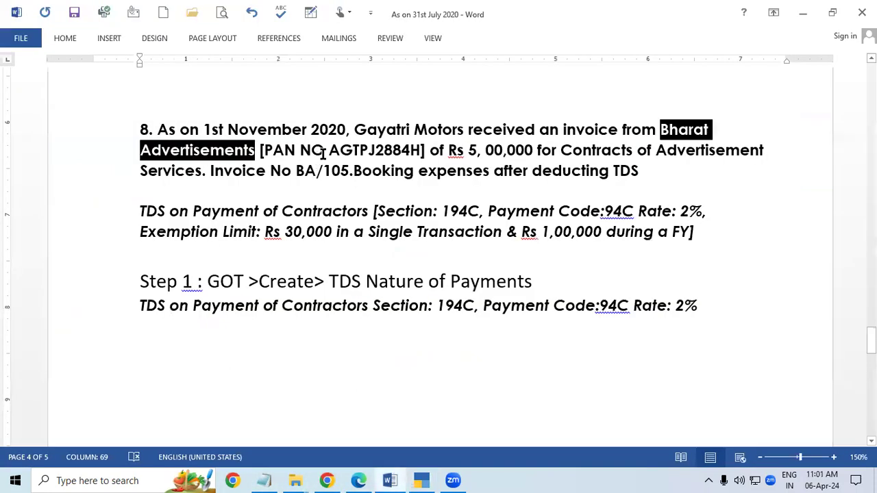
left_click_drag(330, 150, 419, 155)
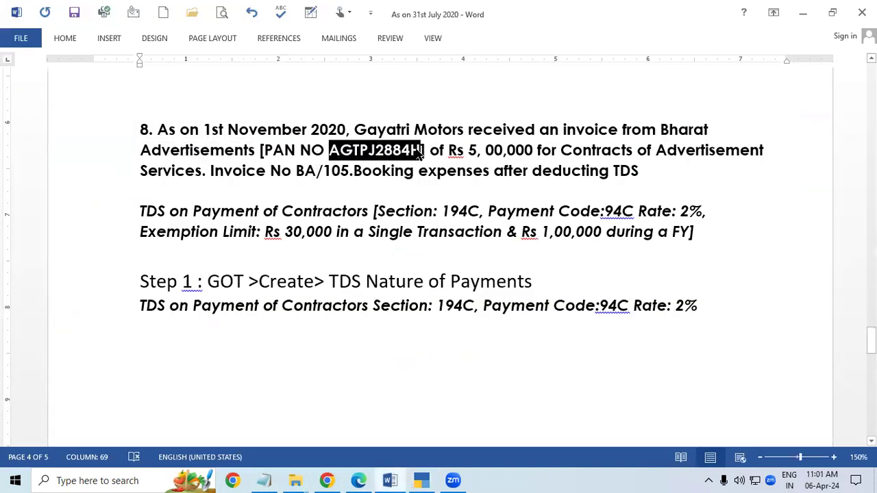
left_click(422, 480)
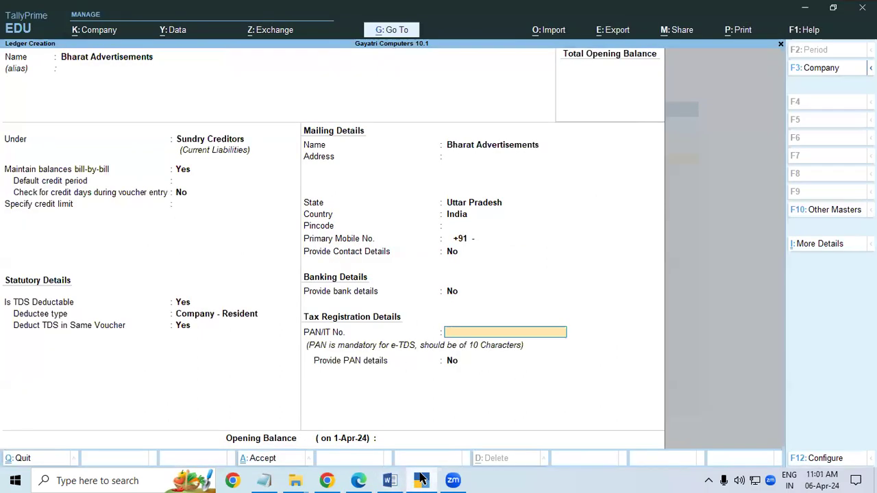
key("ctrl+alt+v")
key("Return")
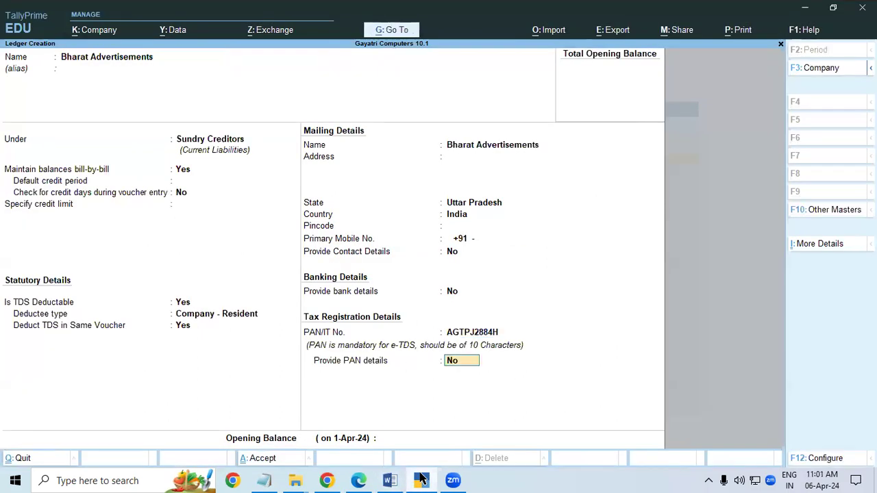
Save the Bharat Advertisements ledger, and name a new ledger Advertisement Expense under the Indirect Expenses group
key("Return")
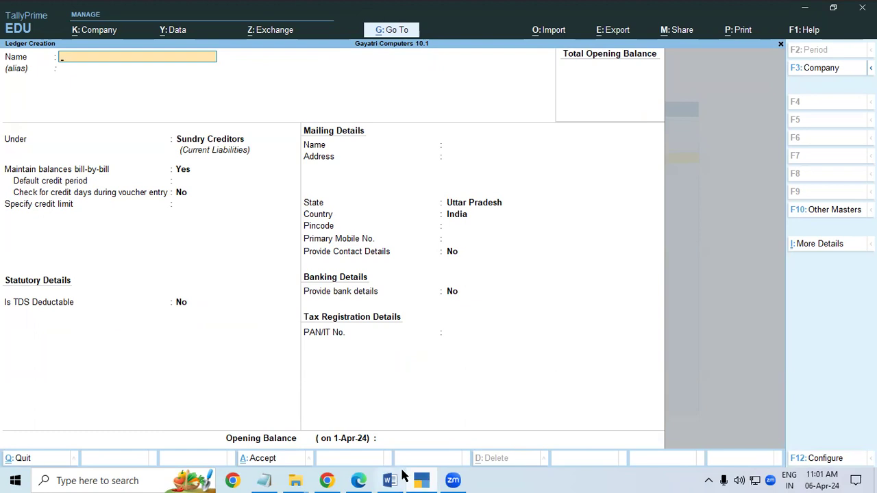
mouse_move(403, 475)
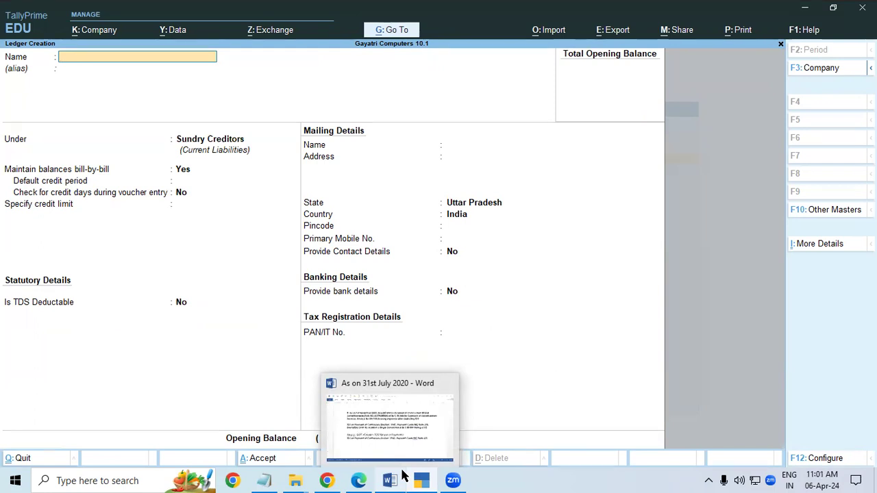
type("Adver")
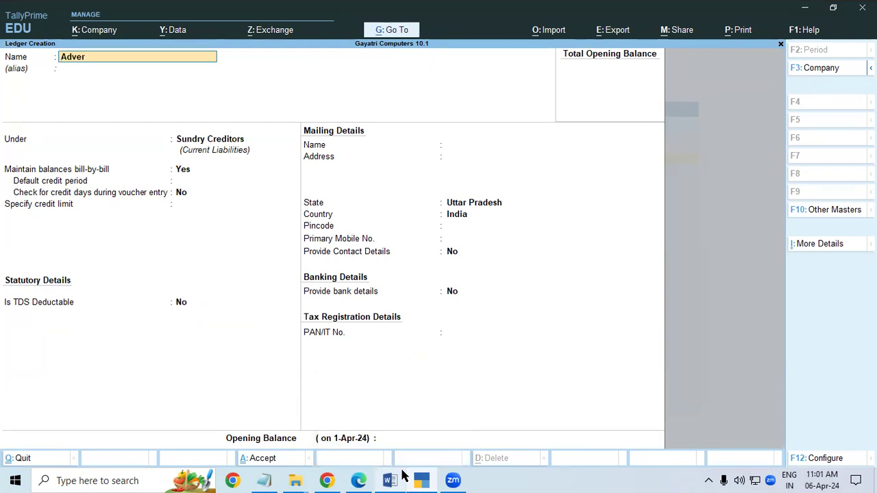
type("tisement Expense")
key("Return")
key("Return")
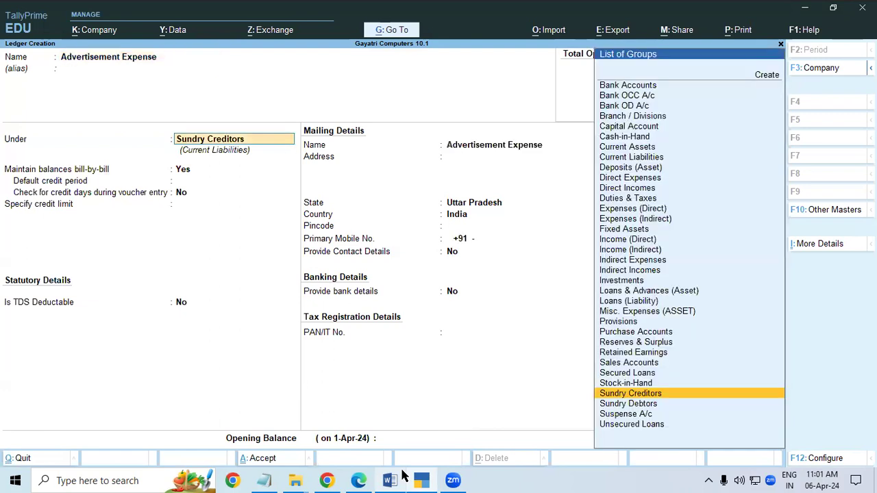
type("In")
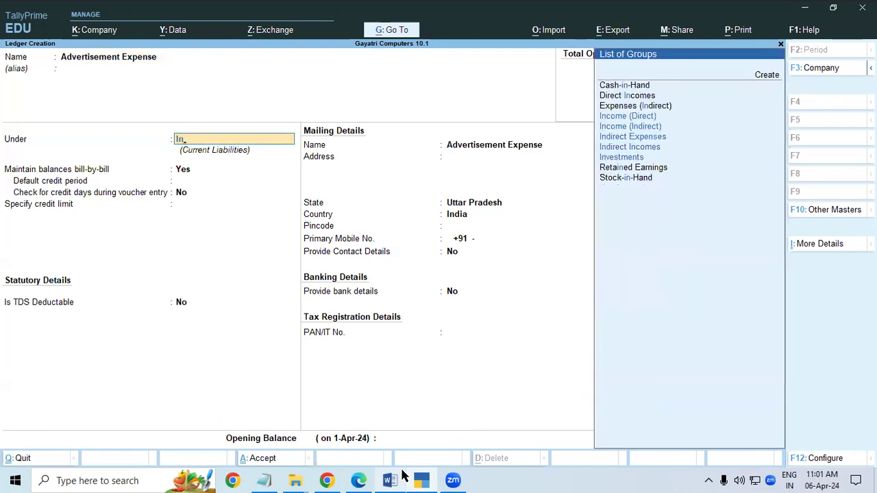
key("Down")
key("Down")
key("Down")
key("Return")
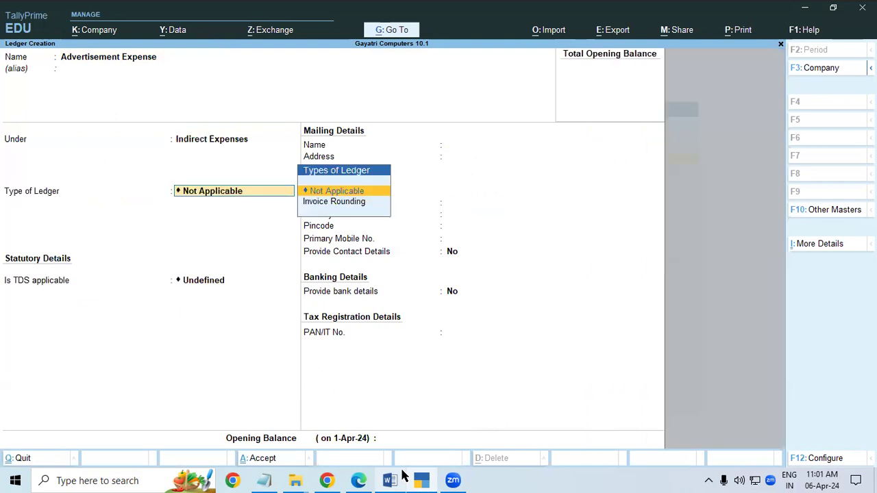
Make TDS applicable on the Advertisement Expense ledger with nature of payment TDS on Payment of Contractors, and save it
key("Return")
key("Up")
key("Up")
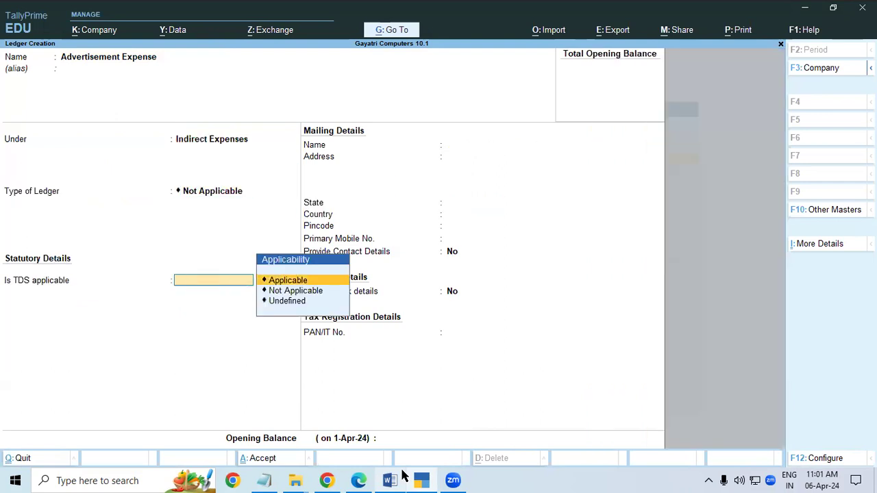
key("Return")
key("Down")
key("Down")
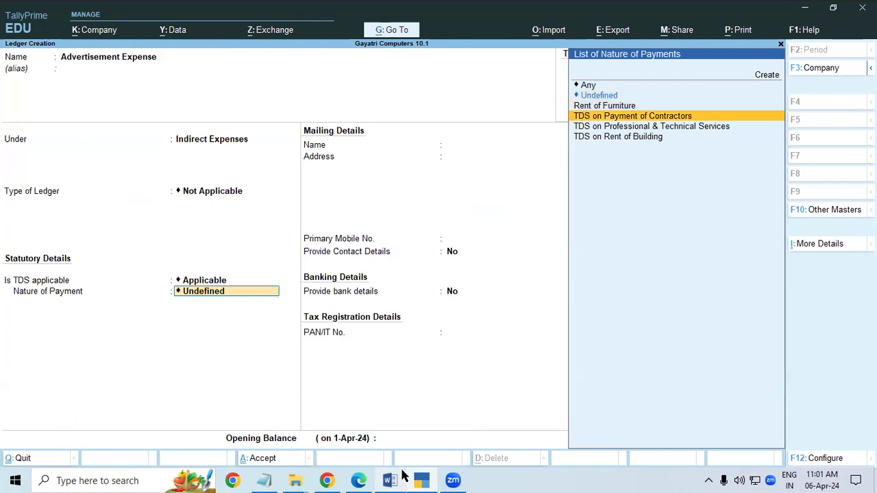
key("Return")
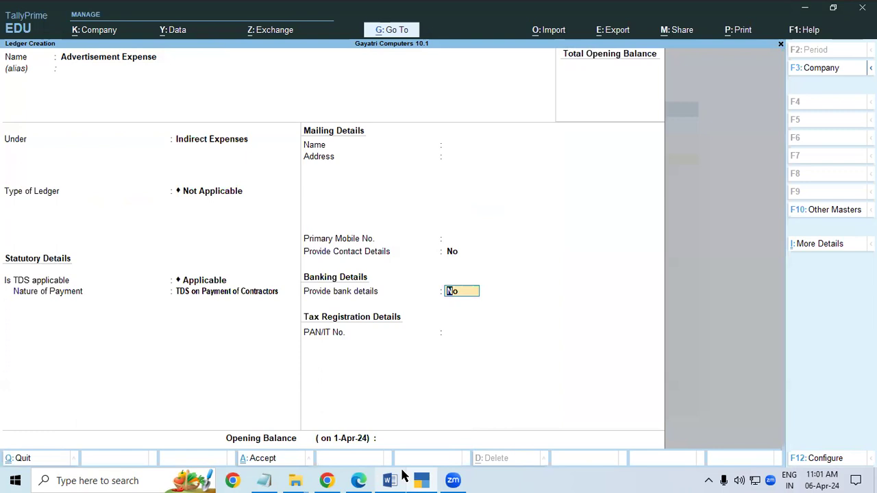
key("Return")
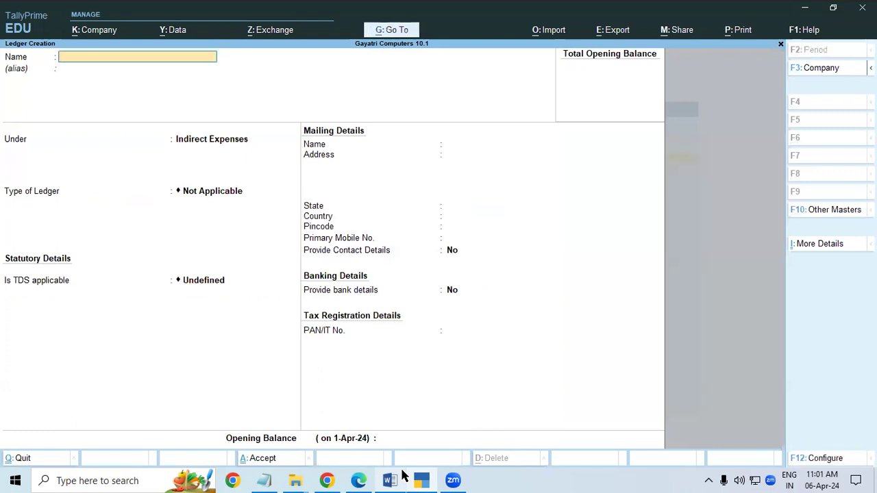
Name the next new ledger TDS on Payment of Contractor and place it under Duties & Taxes
type("TDS on Payment ")
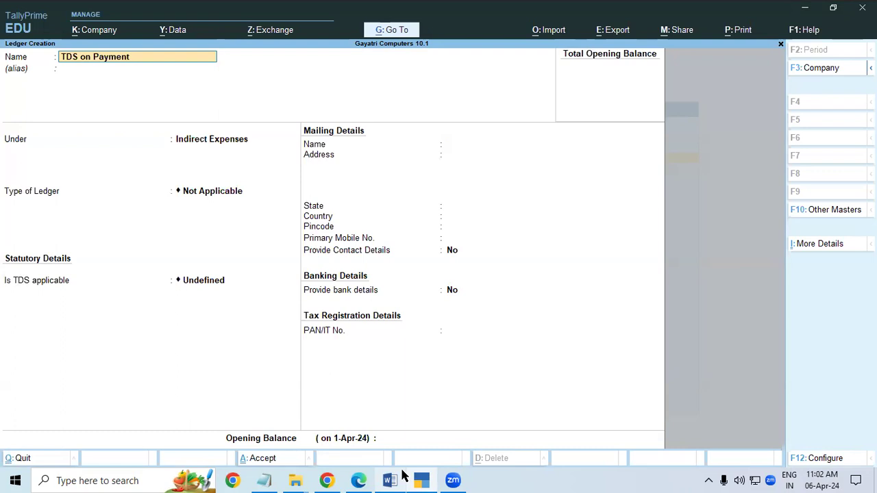
type("of Contracto")
key("Return")
key("Return")
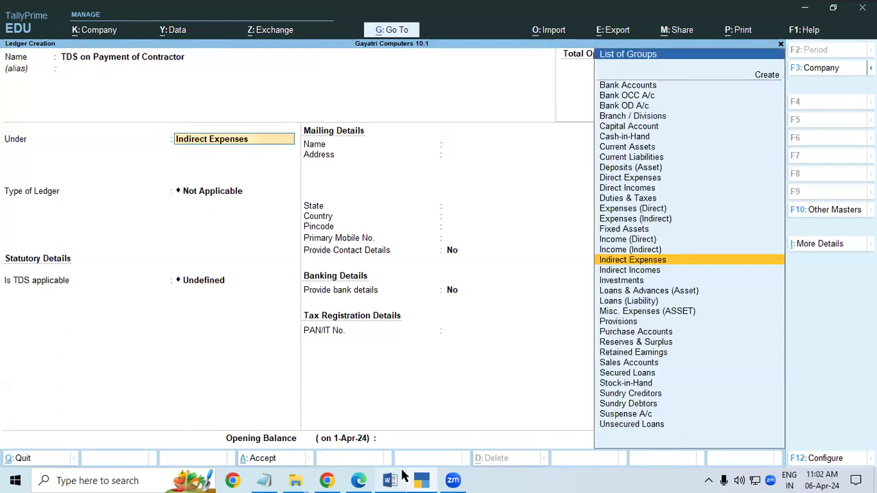
type("Duties & Taxes")
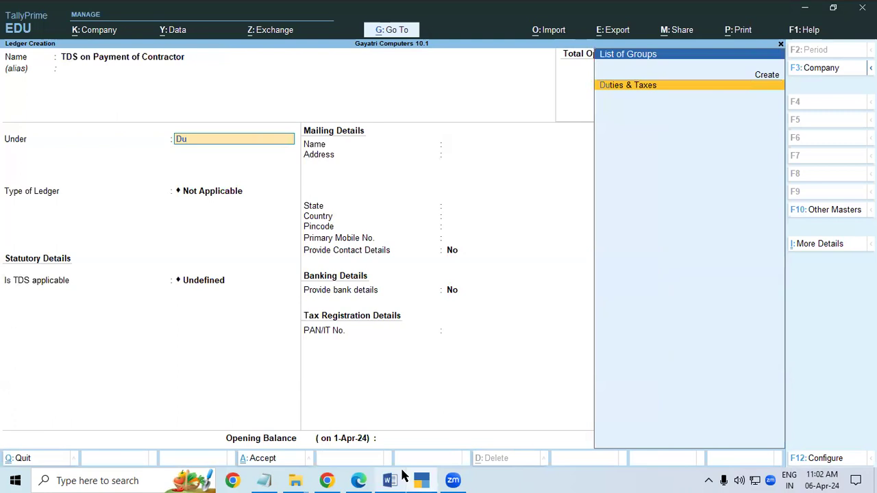
key("Return")
Set the ledger's duty type to TDS with nature of payment TDS on Payment of Contractors, and save it
key("Down")
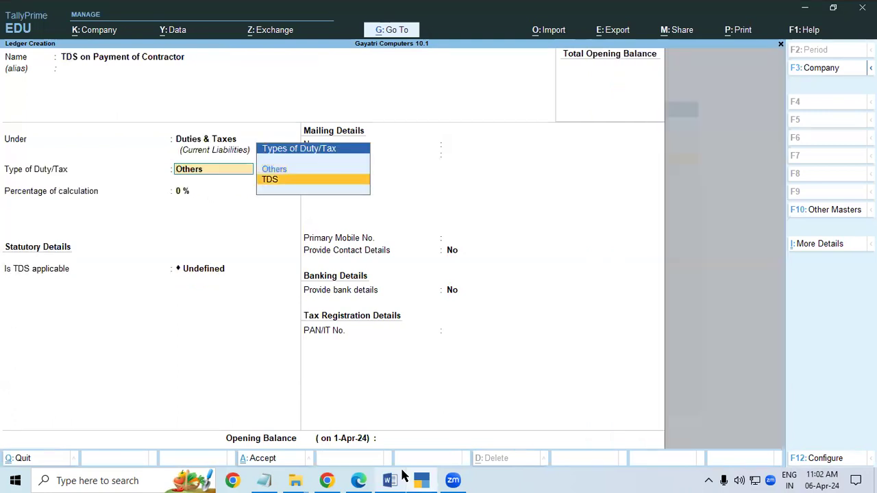
key("Return")
key("Down")
key("Down")
key("Return")
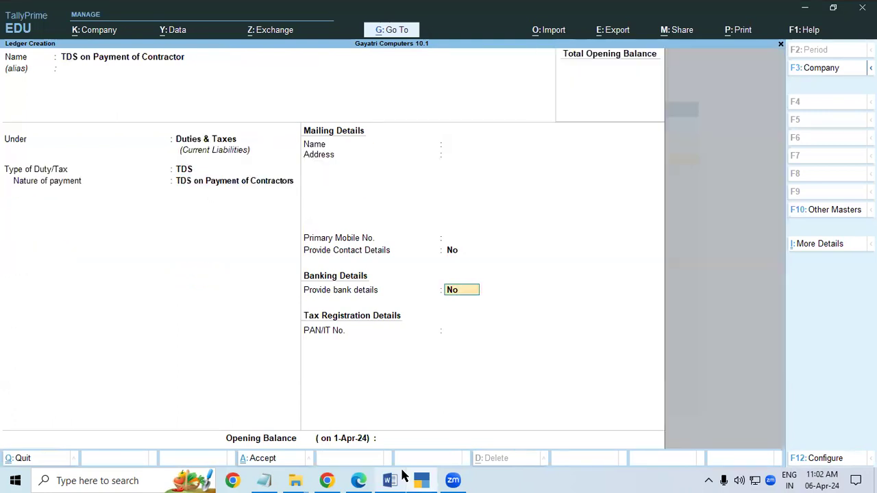
key("ctrl+a")
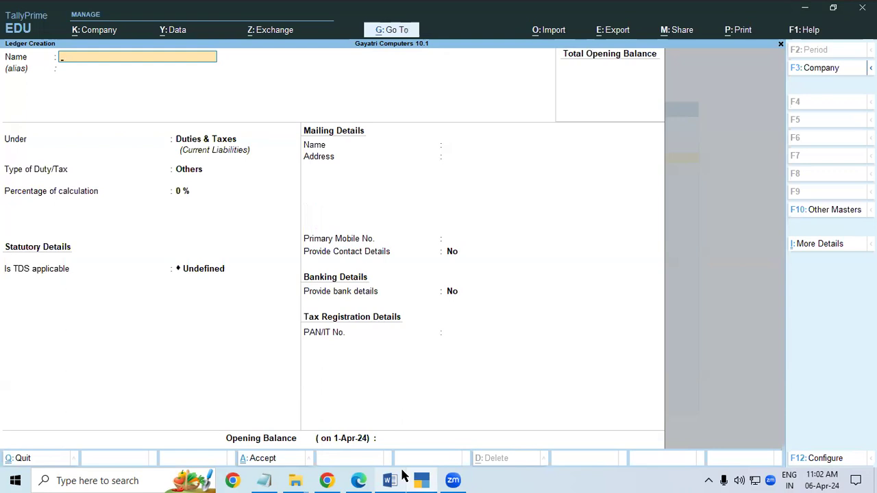
Leave ledger creation and start a new journal voucher, leaving its reference number and date blank
key("Escape")
key("Down")
key("Down")
key("Down")
key("Return")
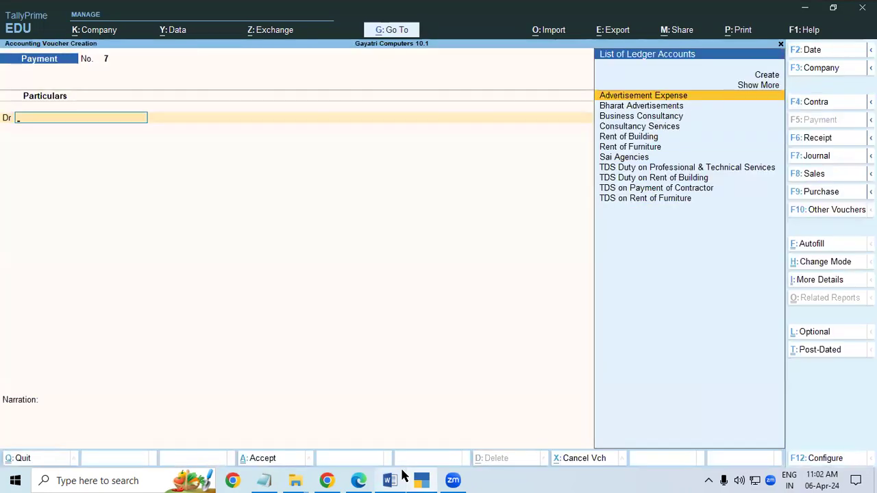
key("F7")
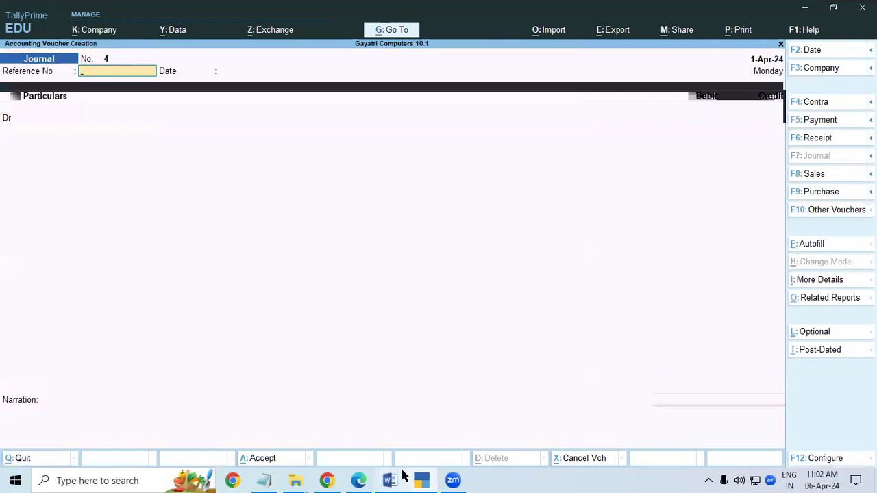
key("Return")
key("Return")
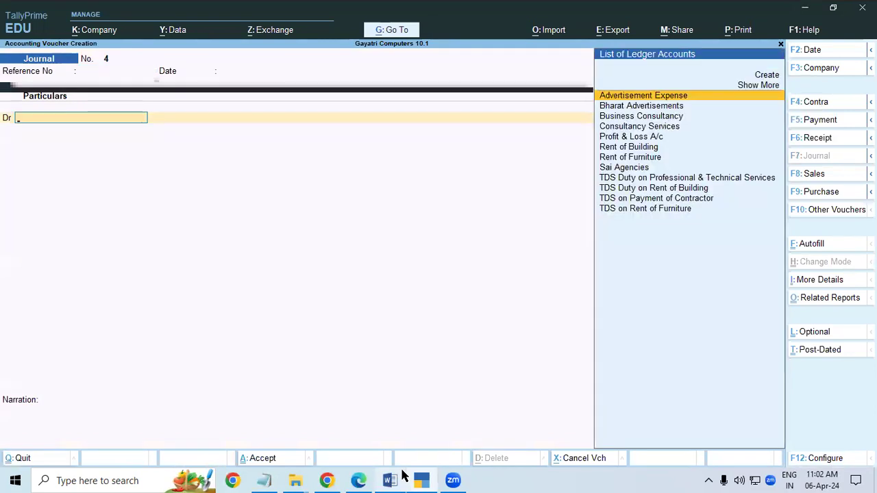
Debit Advertisement Expense with 5,00,000, the invoice amount given in the Word question
type("Ad")
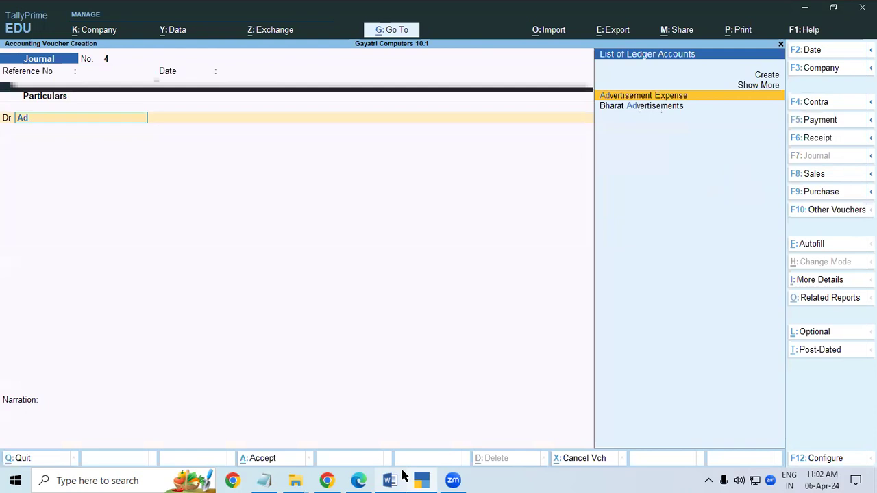
key("Return")
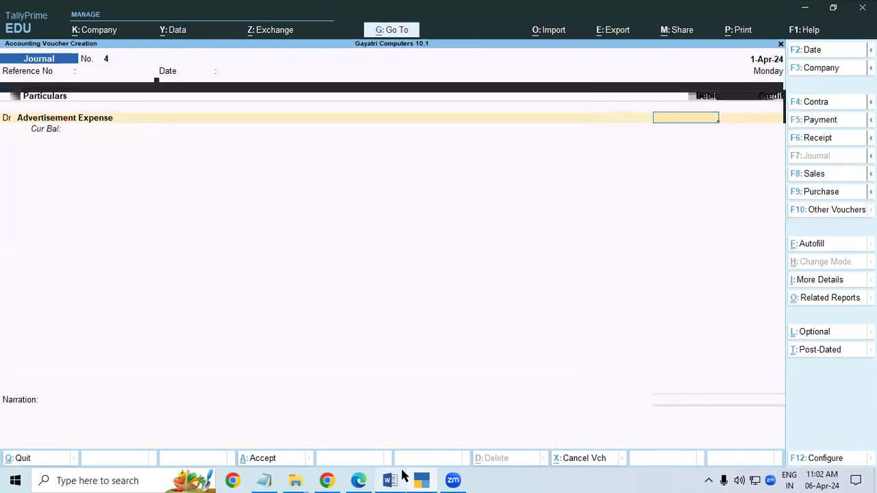
key("alt+Tab")
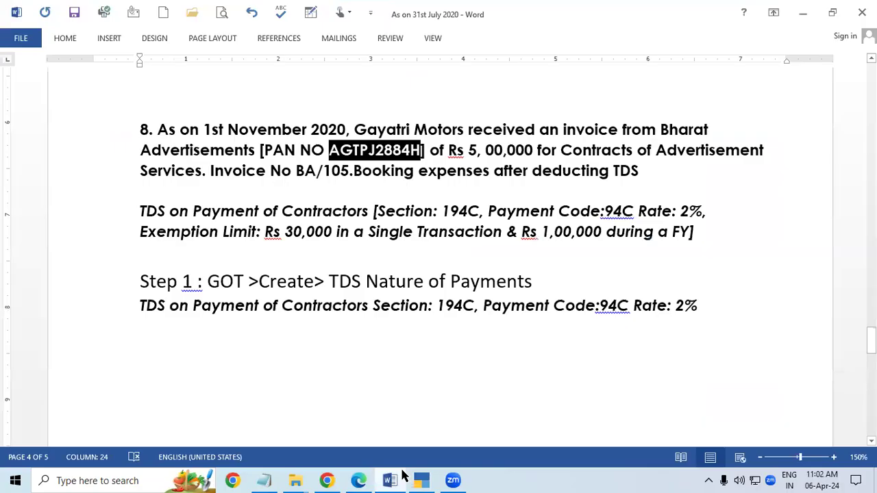
key("alt+Tab")
type("50000")
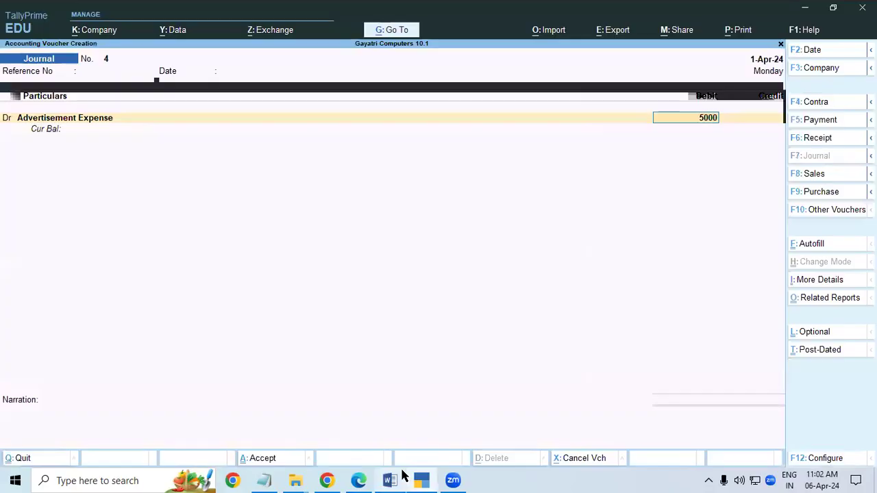
key("Return")
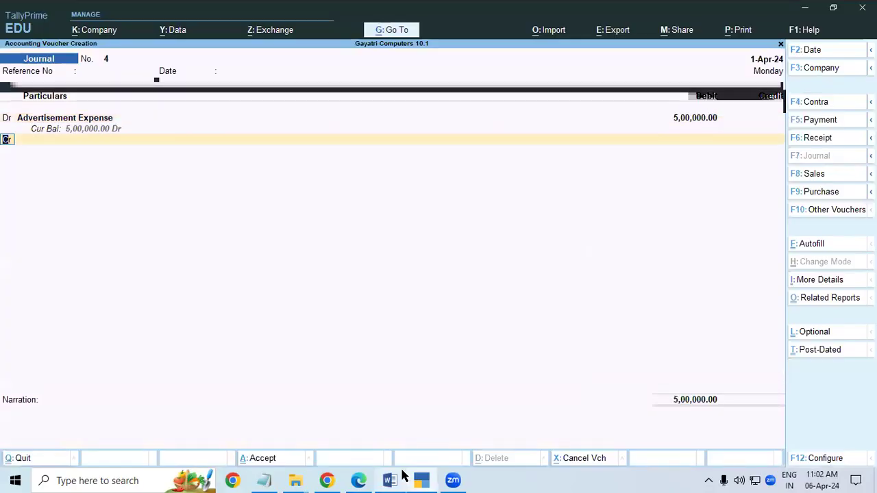
Check the contractor TDS rate by highlighting it in the Word question, and return to the voucher's credit line in TallyPrime
key("Return")
key("alt+Tab")
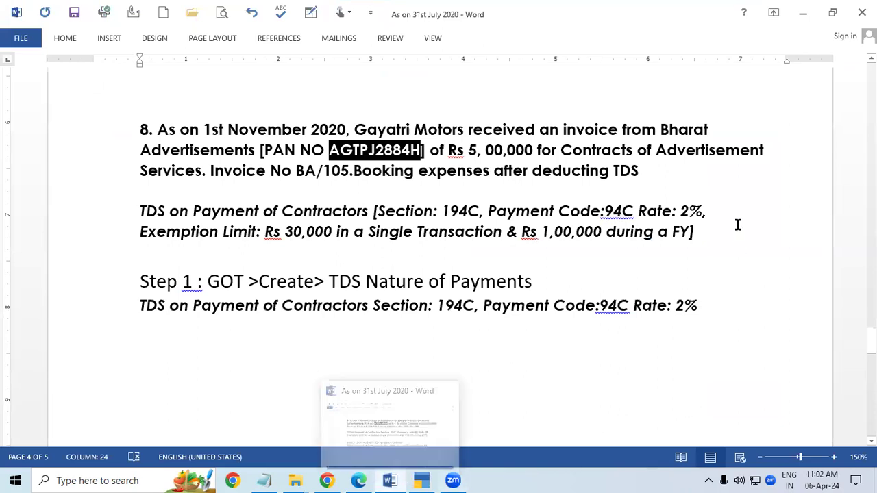
left_click_drag(681, 211, 705, 215)
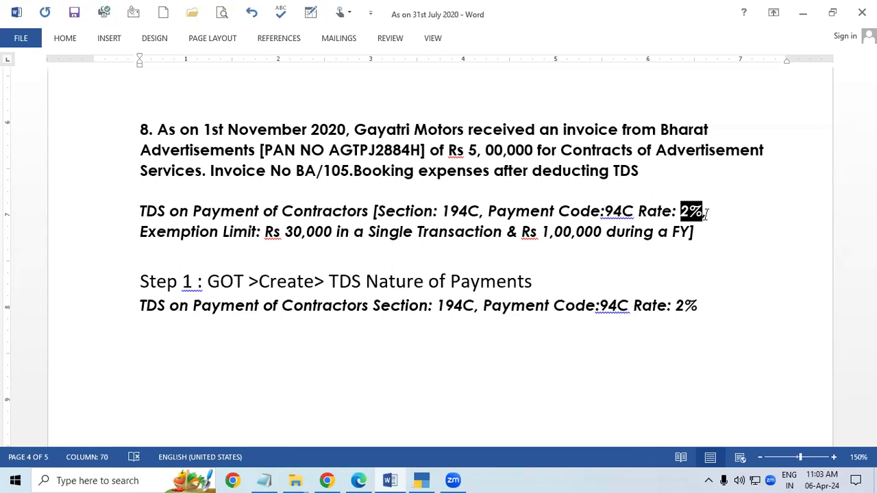
key("alt+Tab")
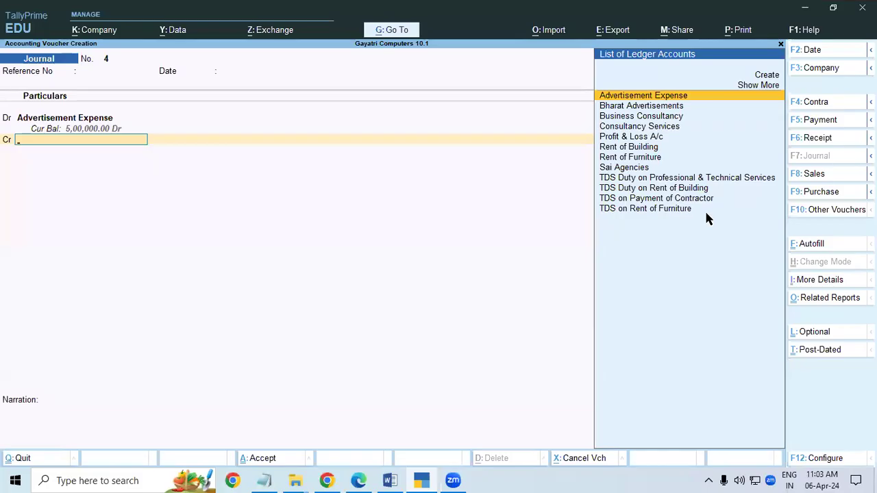
Credit the Bharat Advertisements ledger in the journal voucher for 5,00,000
key("Down")
key("Down")
key("Up")
key("Return")
key("Return")
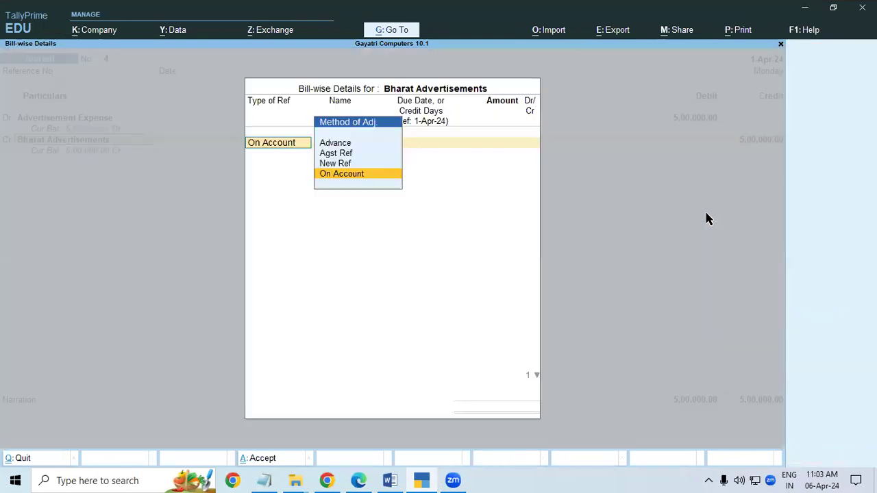
Try to allocate the Bharat Advertisements credit bill-wise as New Ref 4
key("Up")
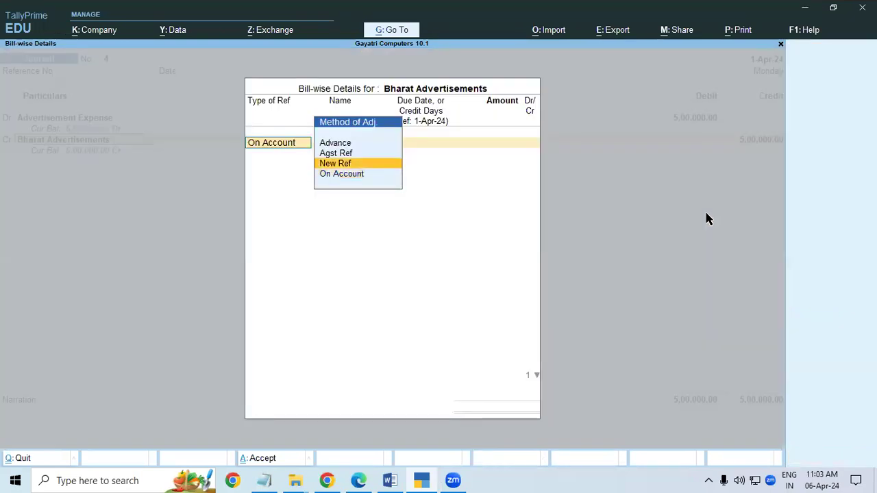
key("Return")
key("Return")
key("Return")
key("BackSpace")
key("BackSpace")
key("BackSpace")
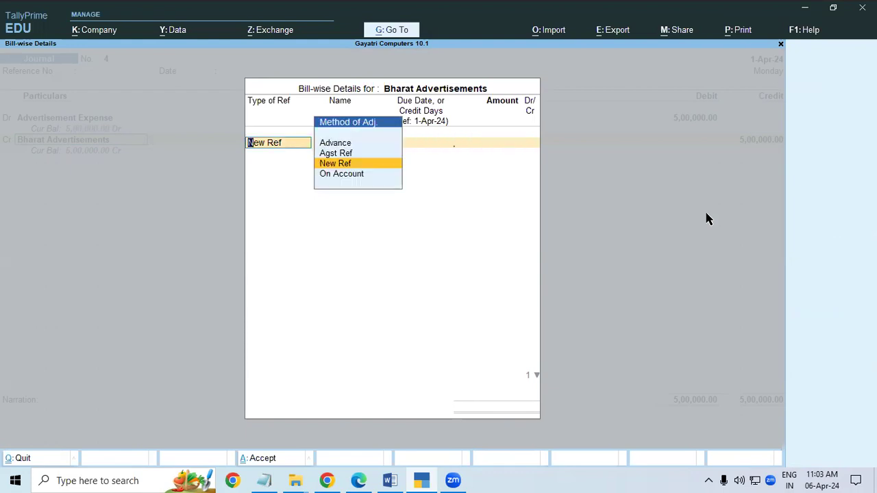
key("Return")
key("Return")
key("Return")
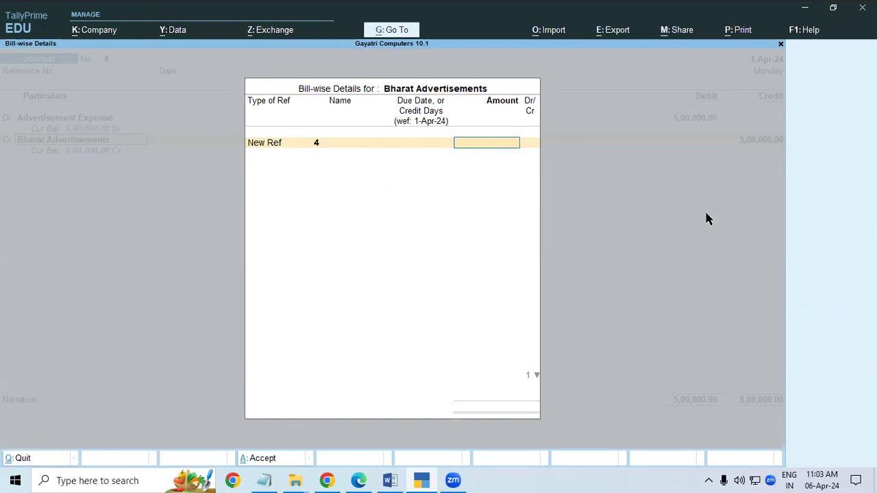
key("BackSpace")
key("BackSpace")
key("BackSpace")
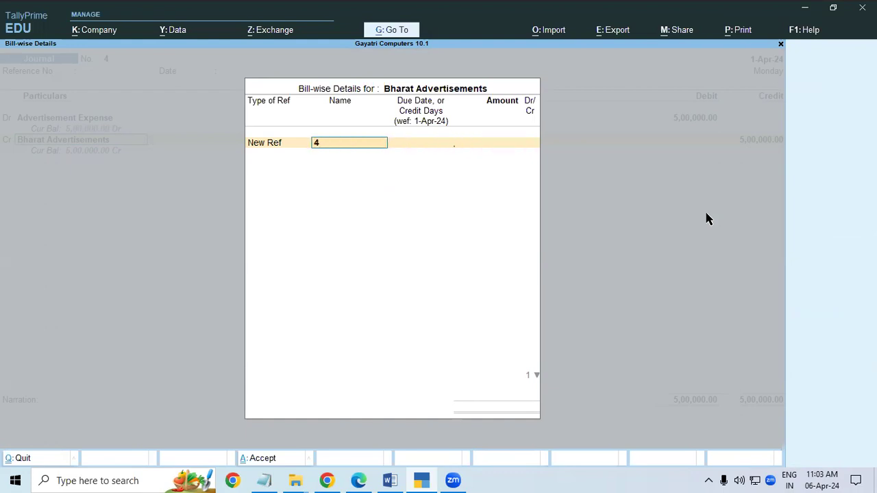
key("Escape")
Go back to the voucher's debit line and open the Advertisement Expense ledger for alteration, keeping its settings up to the nature of payment
key("BackSpace")
key("BackSpace")
key("BackSpace")
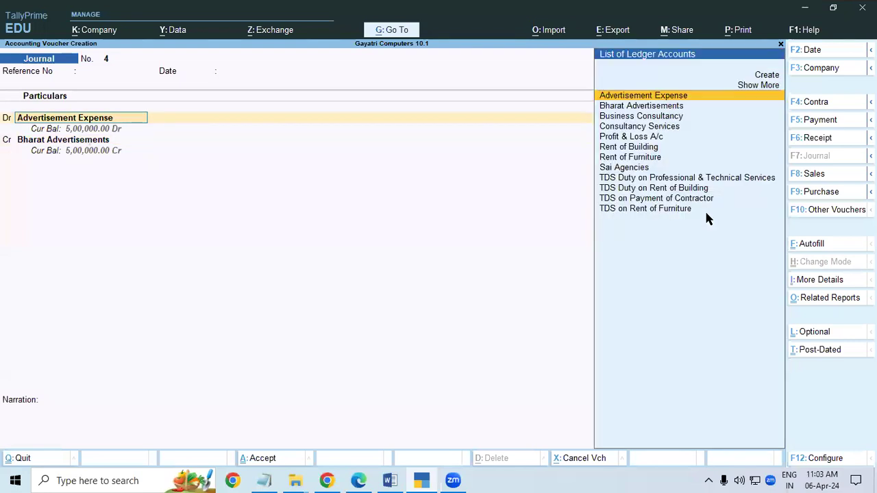
key("ctrl+Return")
key("Return")
key("Return")
key("Return")
key("Return")
key("Return")
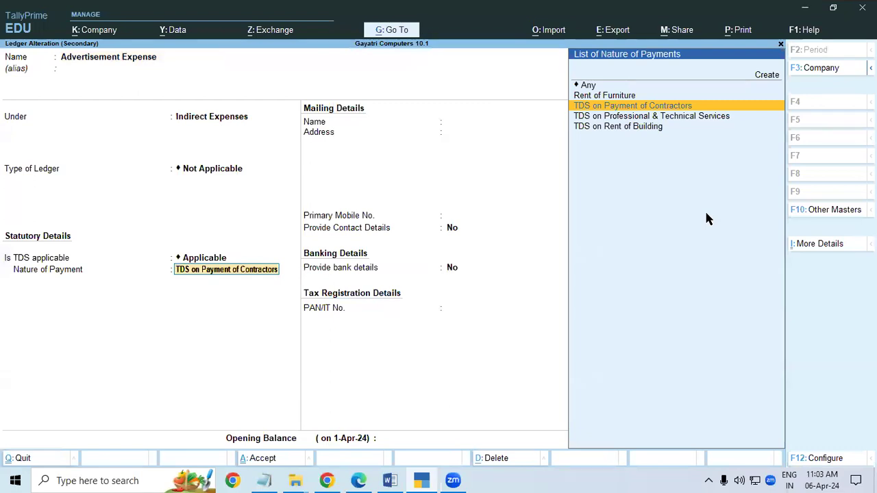
Try to set the TDS on Payment of Contractors individuals/HUF rate with PAN to 2% from within the Advertisement Expense ledger
key("ctrl+Return")
key("Return")
key("Return")
key("Return")
key("Return")
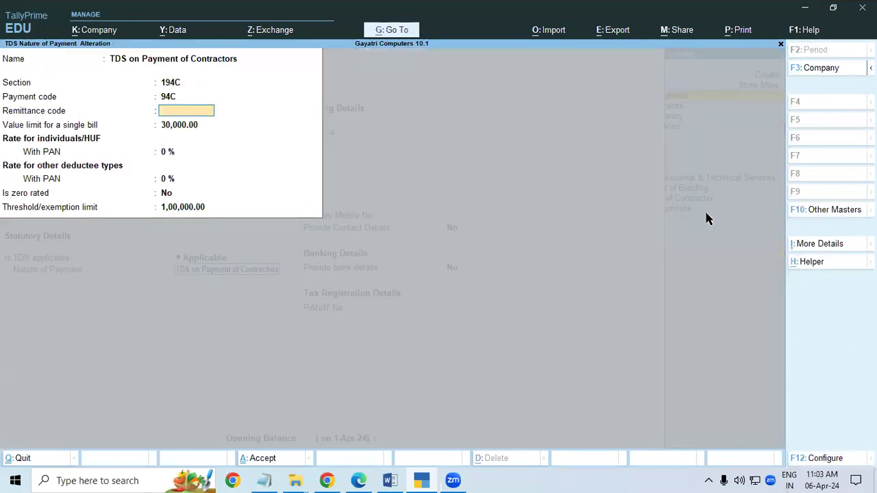
type("2")
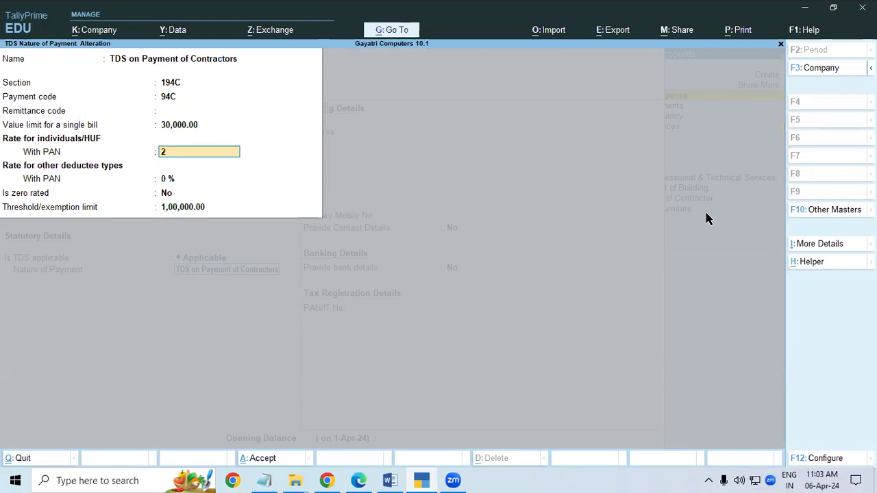
key("Return")
key("ctrl+a")
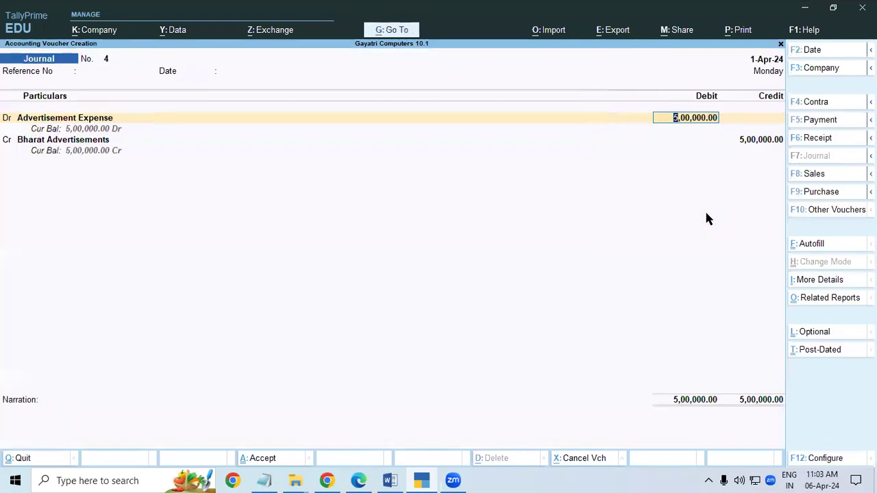
Try again to allocate the Bharat Advertisements credit bill-wise as a New Ref, and return to the voucher's credit line
key("Return")
key("Return")
key("Return")
key("Return")
key("Return")
key("Return")
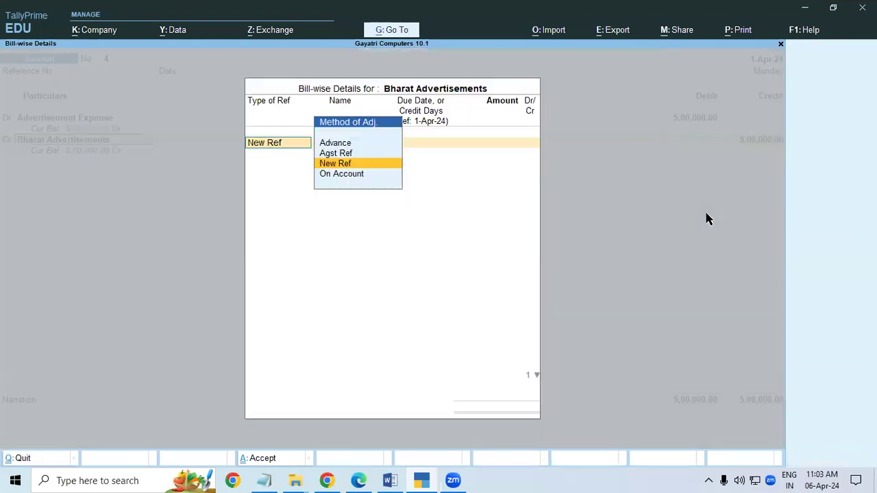
key("BackSpace")
key("BackSpace")
key("BackSpace")
key("BackSpace")
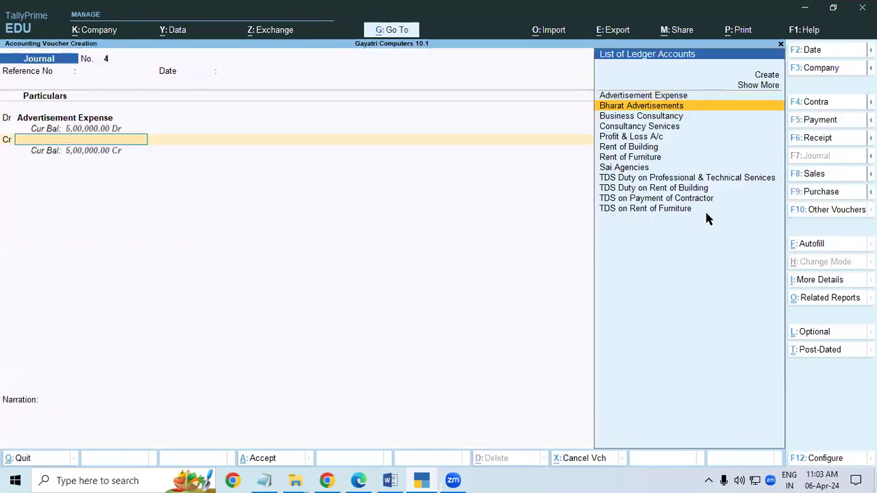
Discard the unsaved entries, restart the journal voucher and debit Advertisement Expense with 5,00,000
key("Escape")
key("Return")
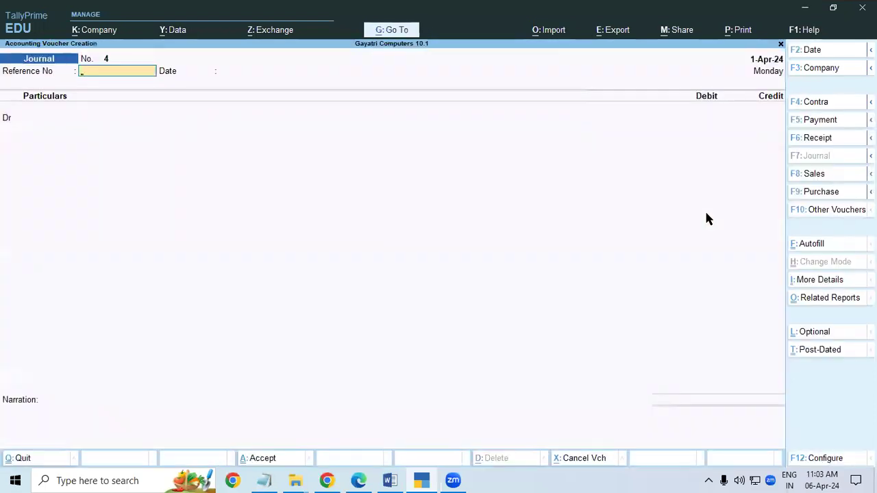
key("Return")
key("Return")
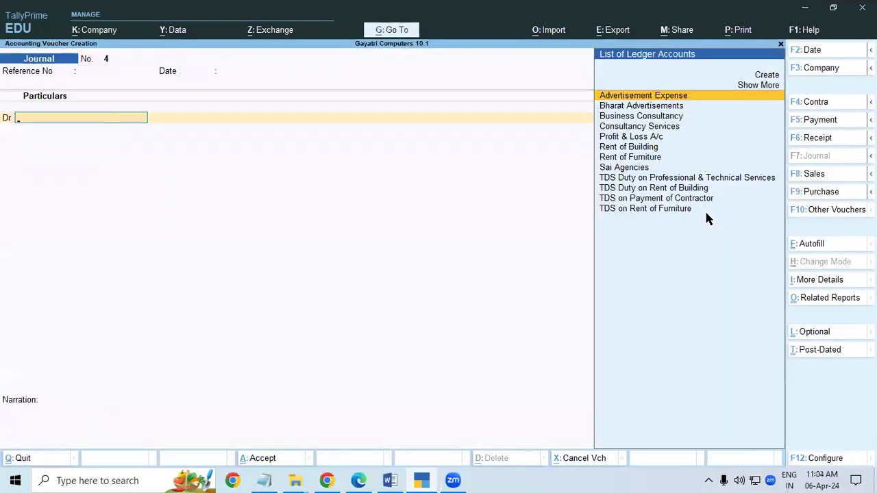
key("Return")
type("500000")
key("Return")
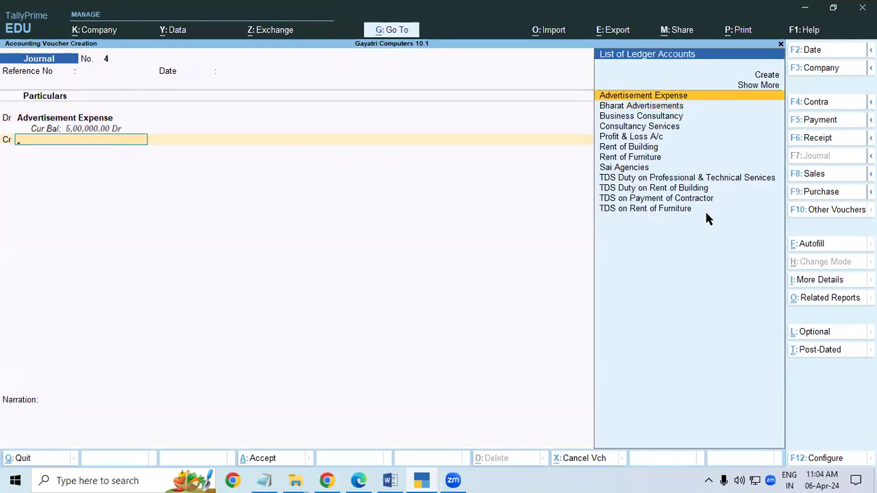
Credit Bharat Advertisements with 5,00,000 and try to allocate it bill-wise as New Ref 4
key("Down")
key("Return")
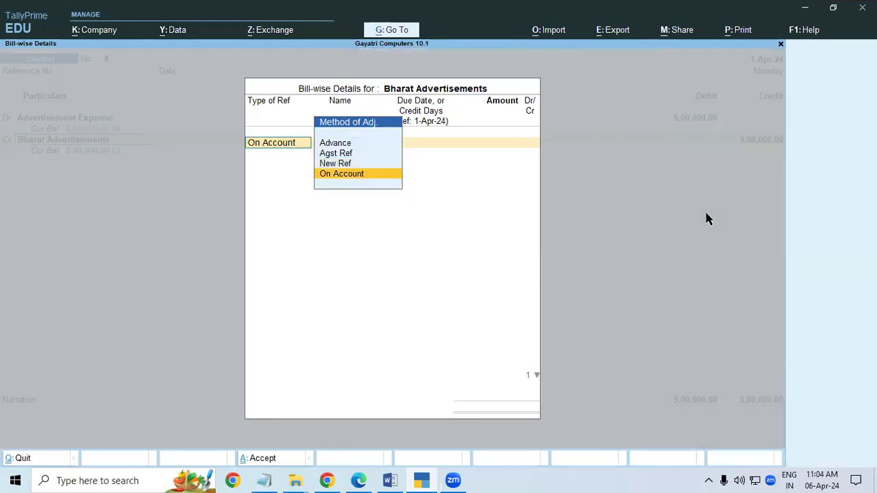
key("Up")
key("Return")
key("Return")
key("Return")
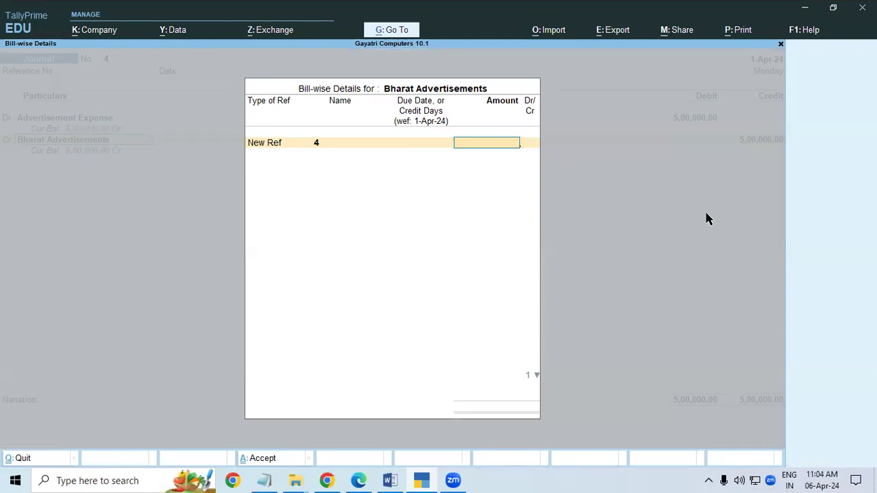
Return to the debit line and open the Advertisement Expense ledger's TDS on Payment of Contractors nature of payment for alteration
key("BackSpace")
key("BackSpace")
key("BackSpace")
key("BackSpace")
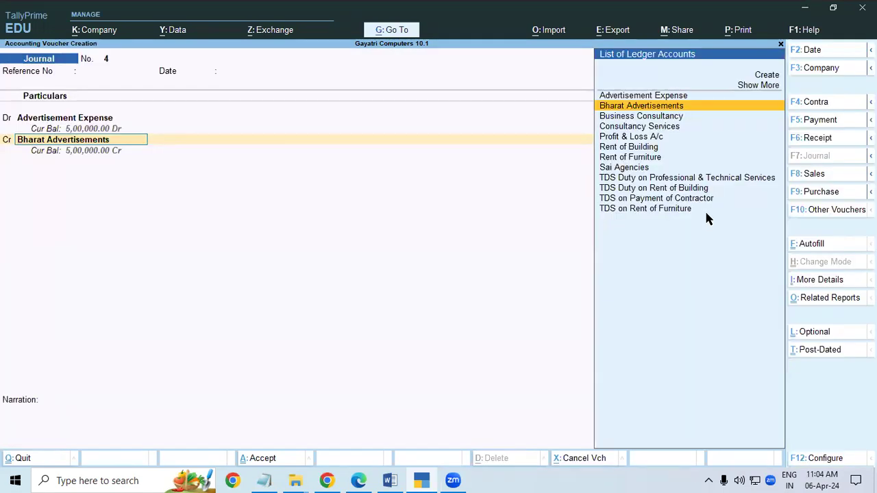
key("BackSpace")
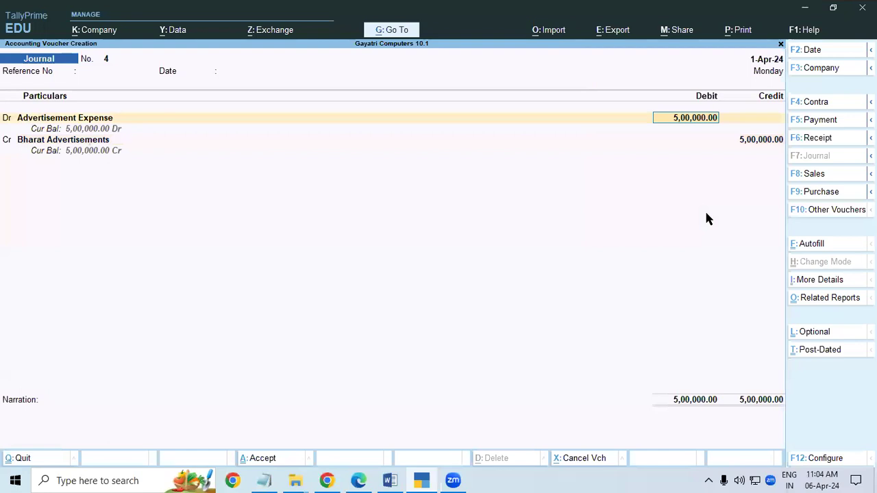
key("BackSpace")
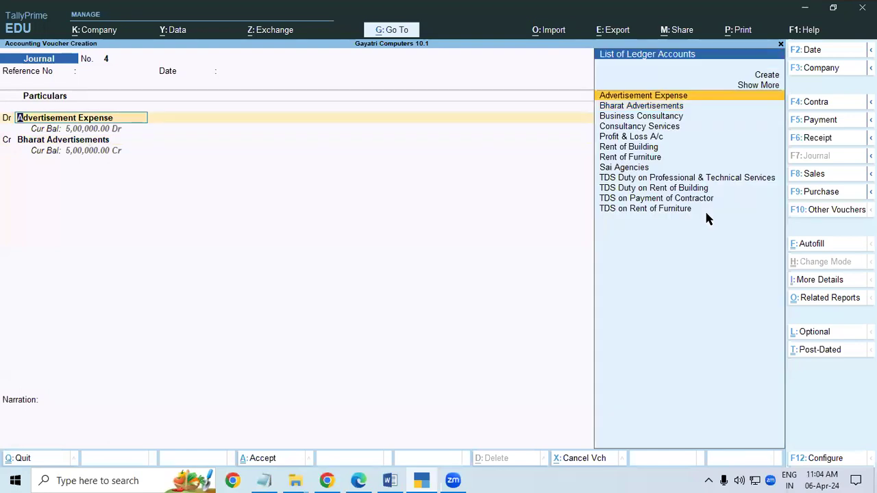
key("ctrl+Return")
key("Return")
key("Return")
key("Return")
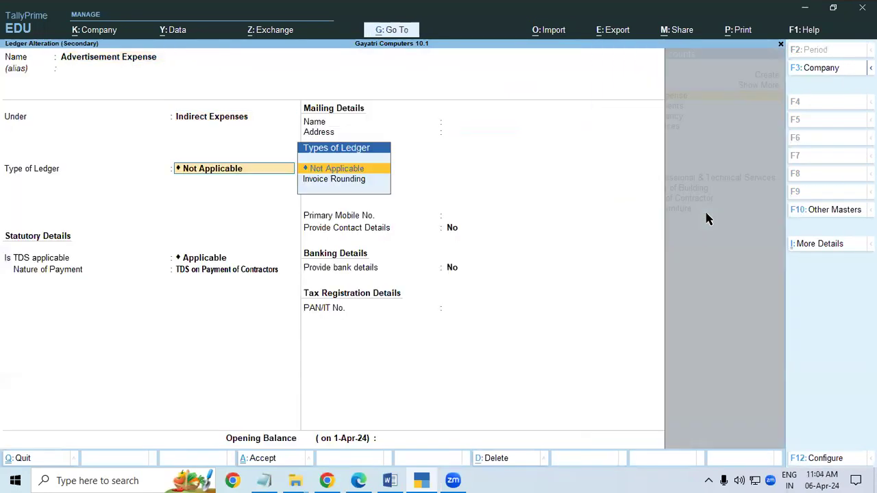
key("Return")
key("Return")
key("ctrl+Return")
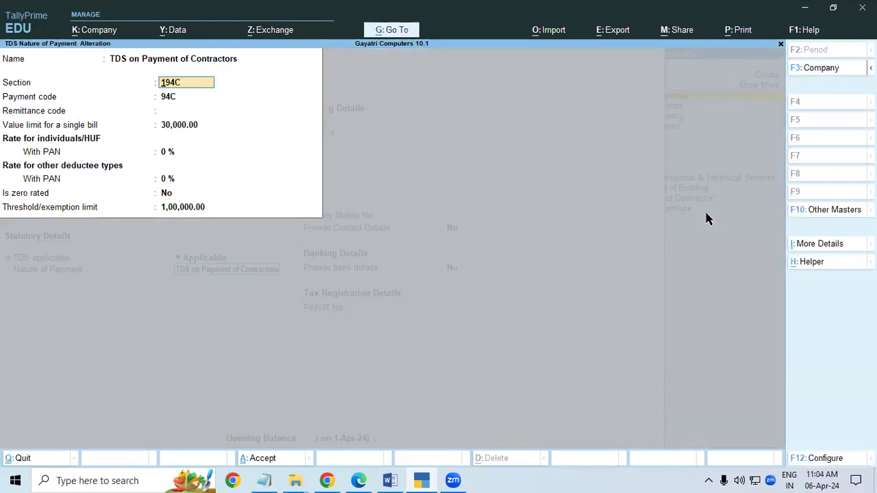
Try to set the contractor payment's with-PAN rate for individuals/HUF to 2% and save the nature of payment
key("Return")
key("Return")
key("Return")
key("Return")
type("2")
key("Return")
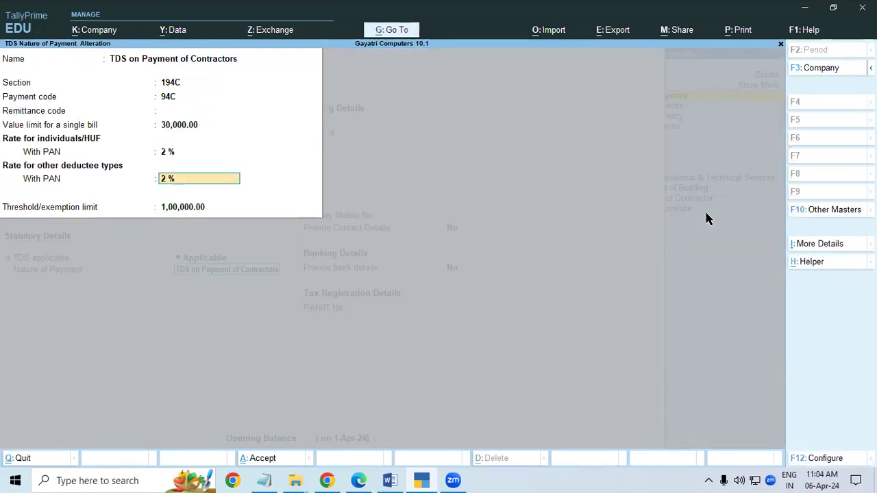
key("Return")
key("Return")
key("Return")
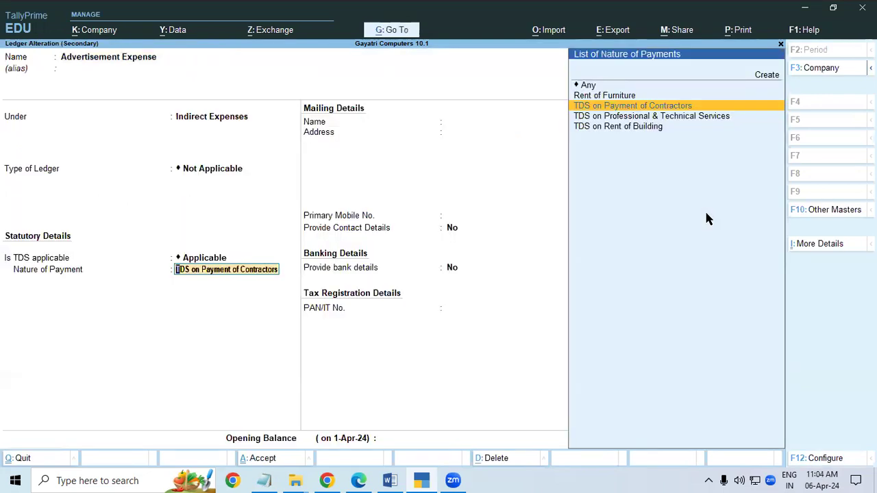
Reopen TDS on Payment of Contractors from the ledger and try once more to save a 2% individuals/HUF rate
key("ctrl+Return")
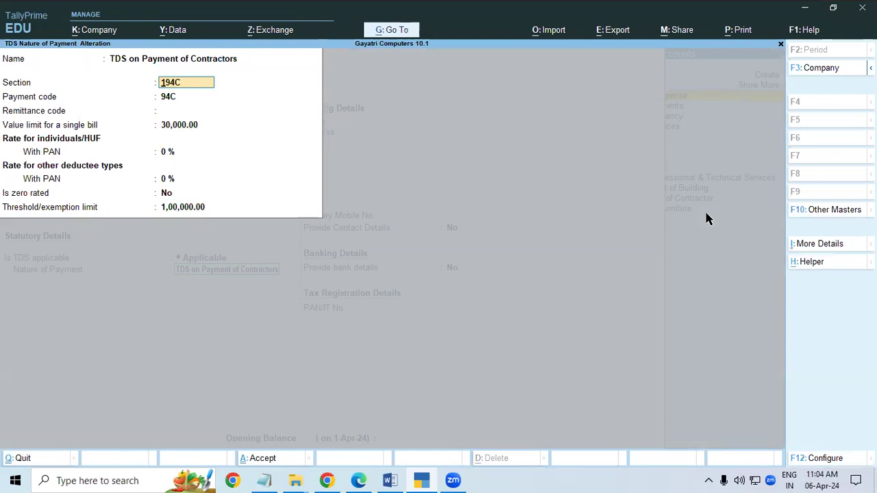
key("Return")
key("Return")
key("Return")
key("Return")
type("2")
key("Return")
key("Return")
key("Return")
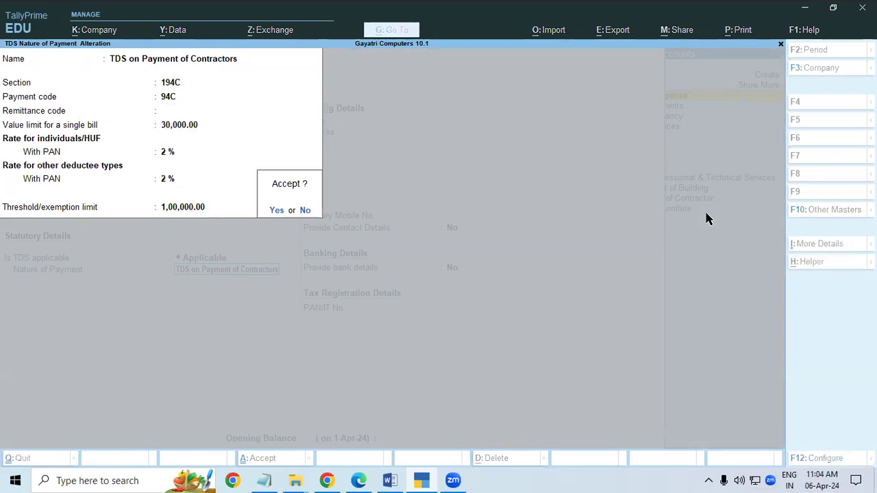
key("Return")
key("ctrl+a")
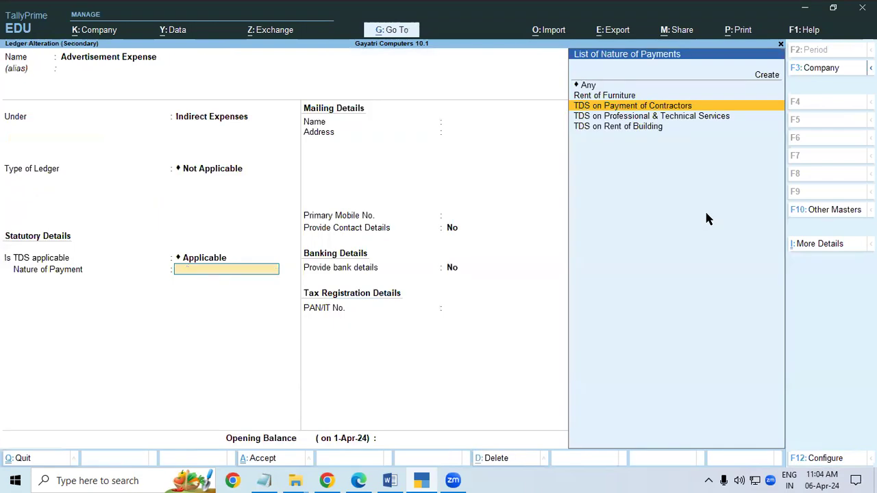
Leave the journal voucher and find TDS on Payment of Contractors among the TDS nature of payment masters to alter
key("Escape")
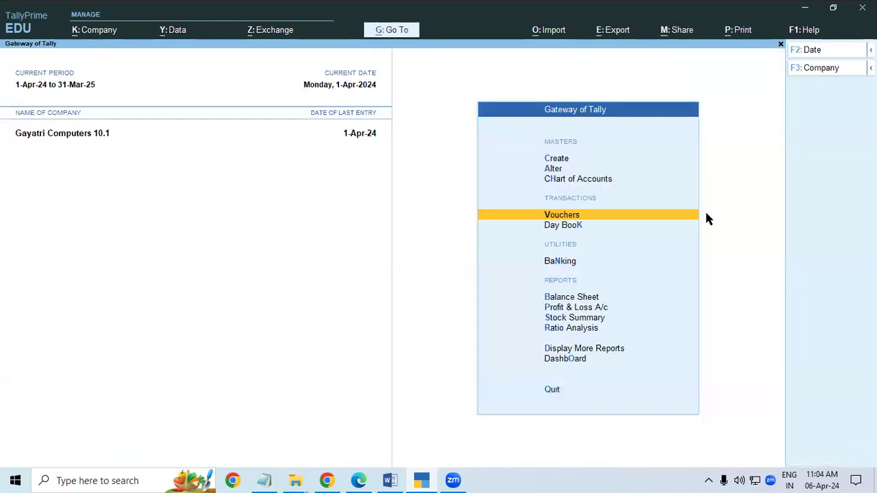
key("Up")
key("Up")
key("Return")
key("Down")
key("Down")
key("Down")
key("Down")
key("Down")
key("Down")
key("Down")
key("Down")
key("Down")
key("Return")
key("Down")
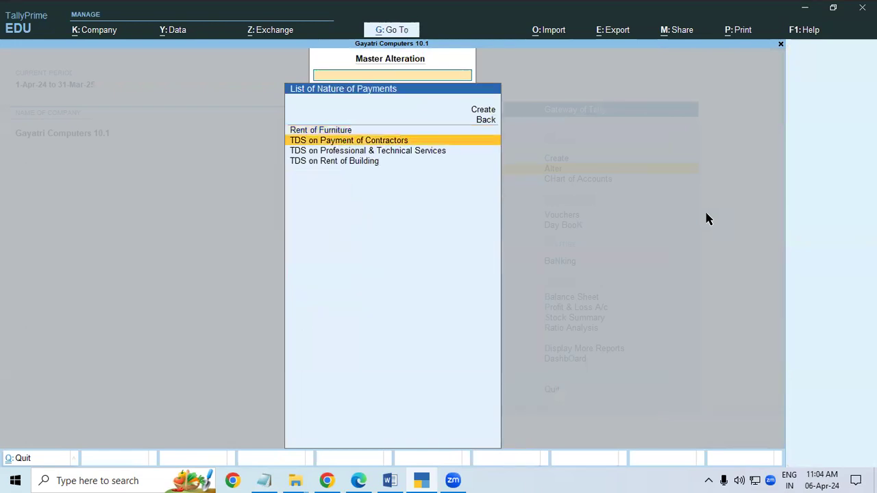
Try to set the individuals/HUF rate with PAN to 2% directly in the TDS on Payment of Contractors master
key("Return")
key("Return")
key("Return")
key("Return")
key("Return")
key("Return")
type("2")
key("Return")
key("ctrl")
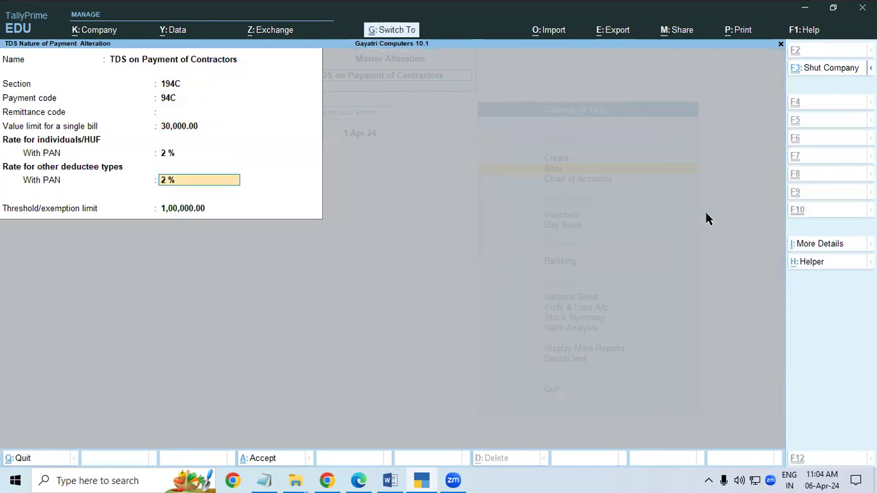
key("ctrl+a")
Reopen the TDS on Payment of Contractors master from the alteration list to check its saved rates
key("Escape")
key("Escape")
key("Return")
key("Down")
key("Down")
key("Down")
key("Down")
key("Down")
key("Down")
key("Down")
key("Down")
key("Down")
key("Return")
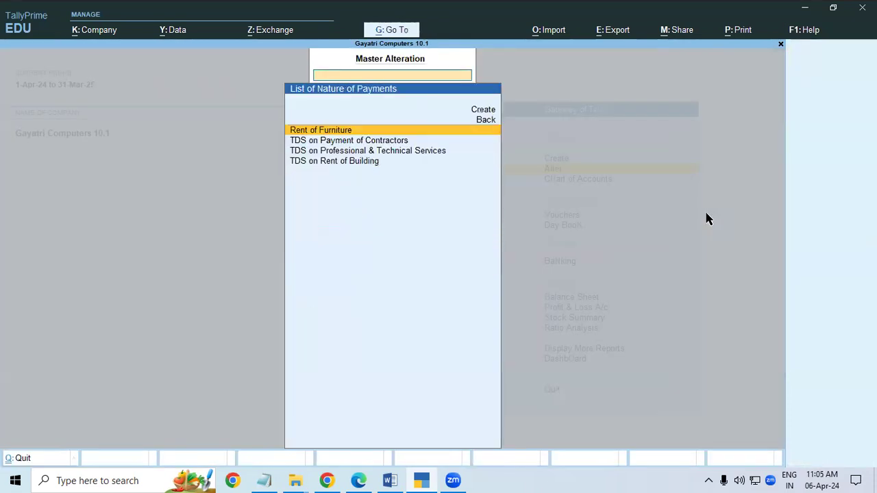
key("Down")
key("Return")
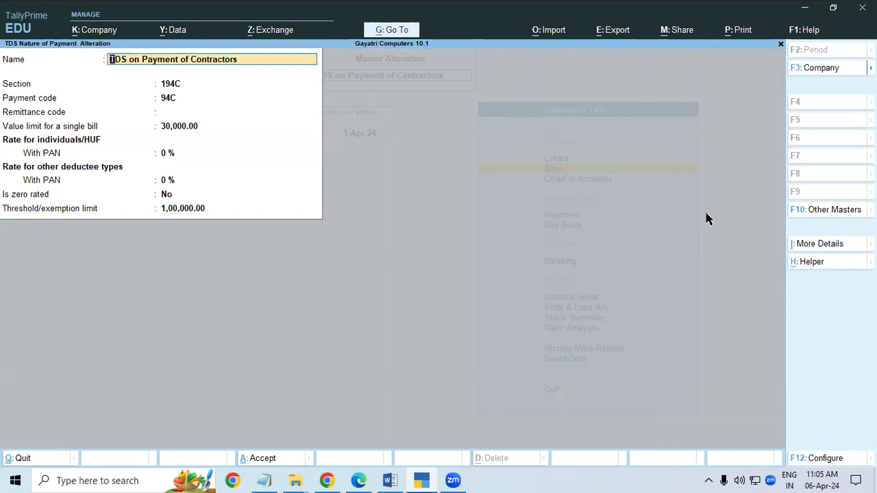
Try again to save a 2% with-PAN rate for individuals/HUF in the contractor master, and reopen it
key("Return")
key("Return")
key("Return")
key("Return")
key("Return")
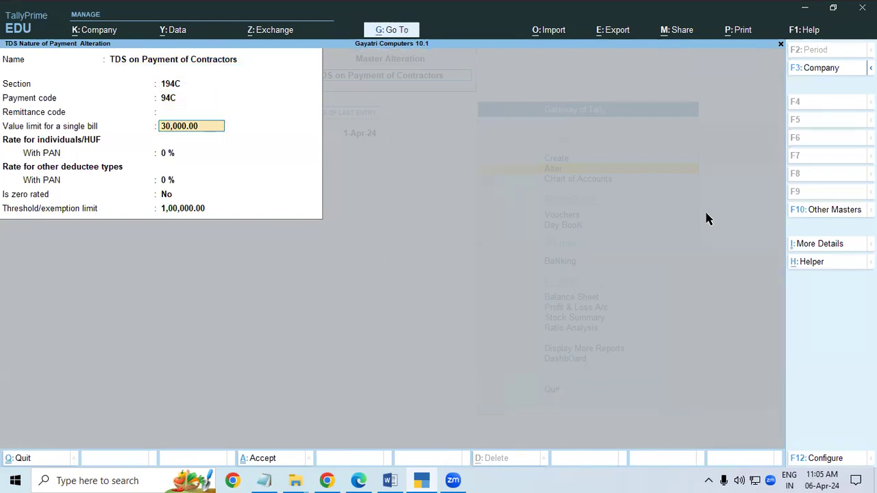
type("2")
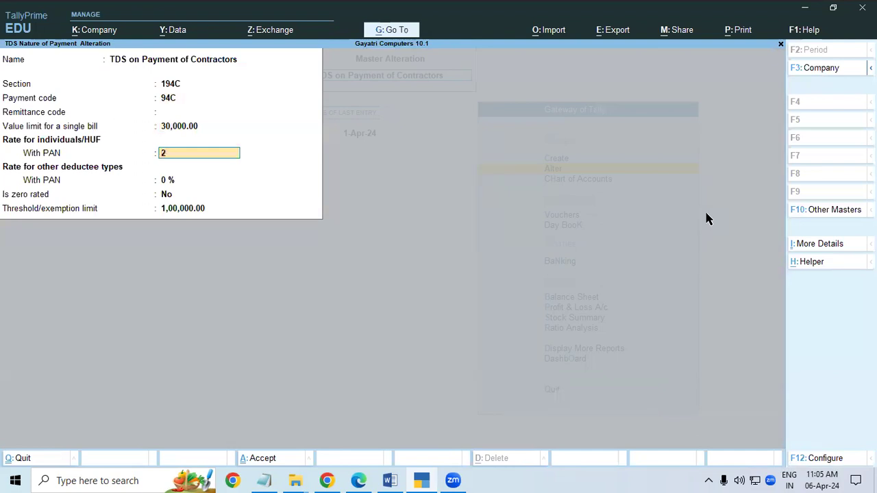
key("Return")
key("Return")
key("Return")
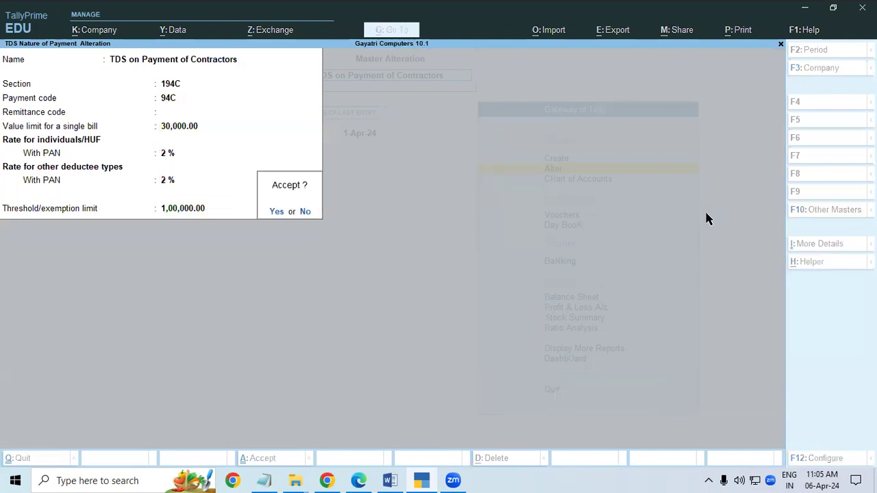
key("Return")
key("Return")
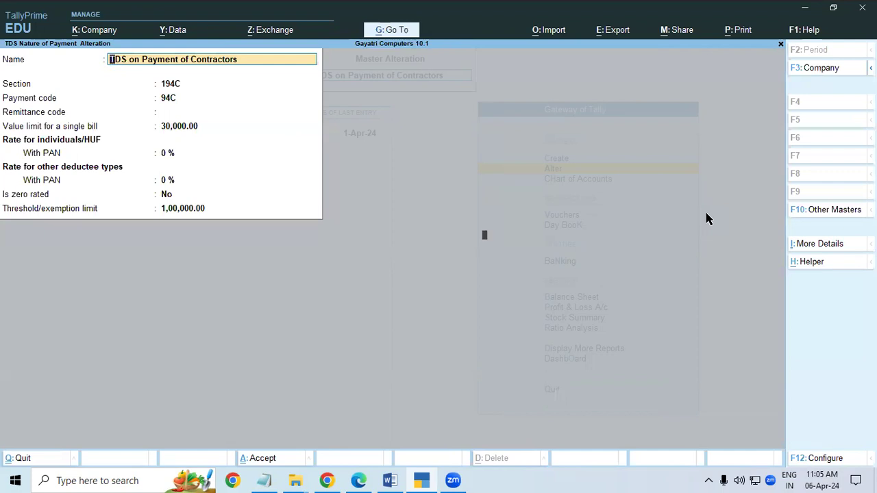
Check the configuration options of the nature of payment master, including the single bill value and Transporter Category settings
key("F12")
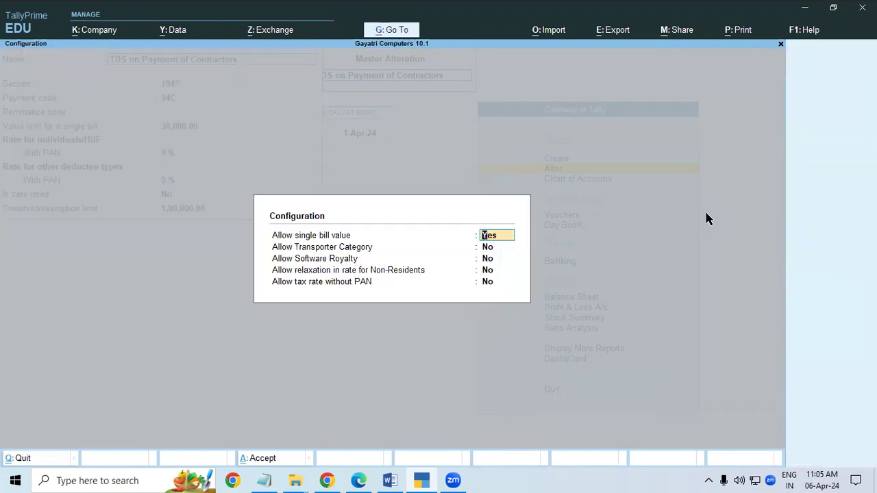
key("Return")
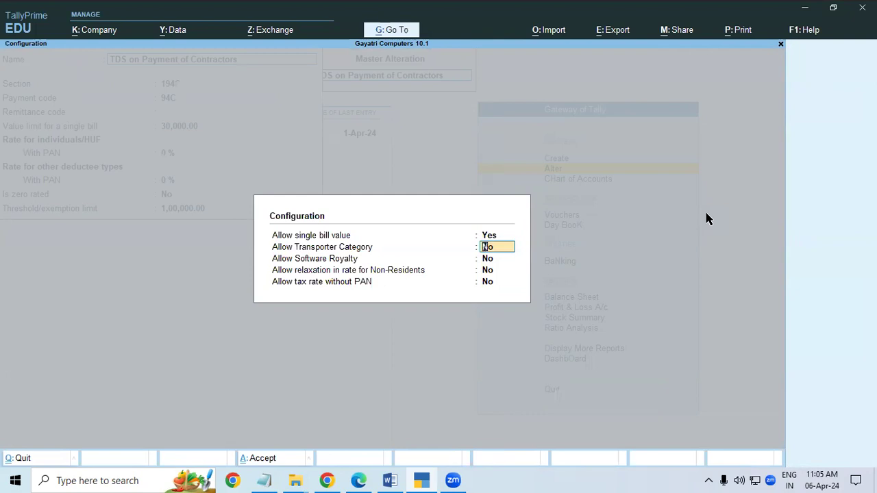
key("Escape")
Close the nature of payment alteration and return to the Gateway of Tally with the master creation option selected
key("Escape")
key("Escape")
key("Escape")
key("y")
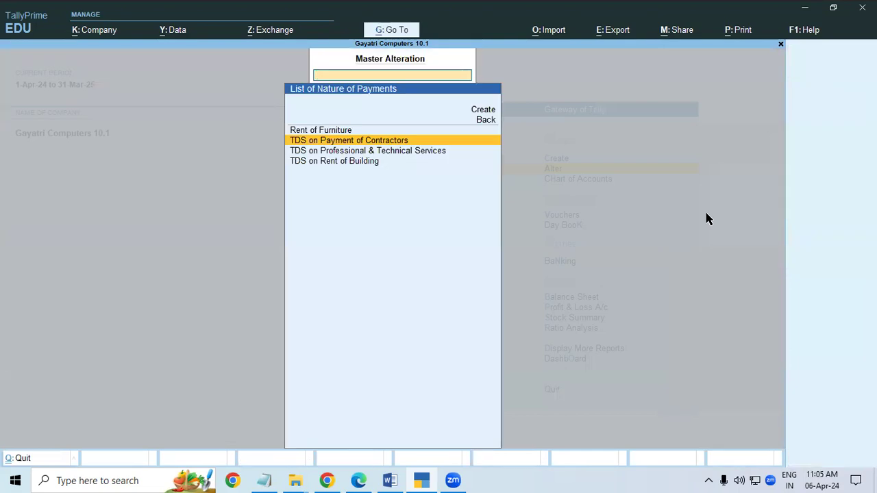
key("Escape")
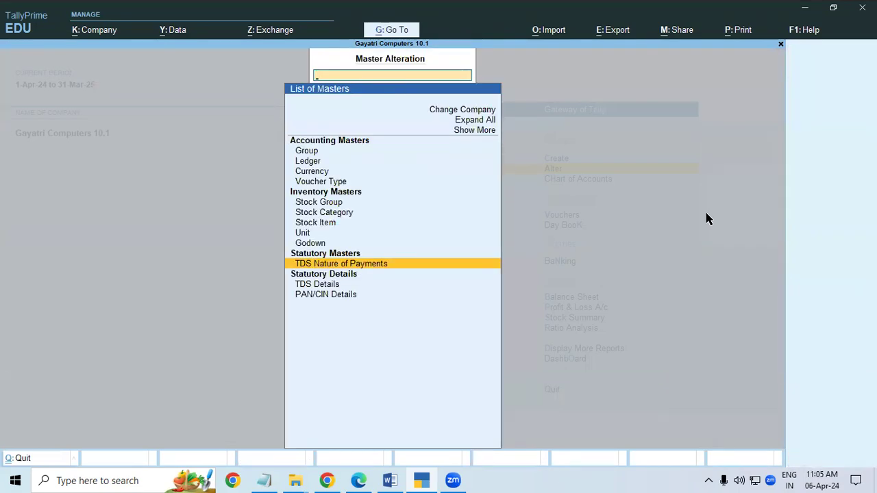
key("Up")
key("Up")
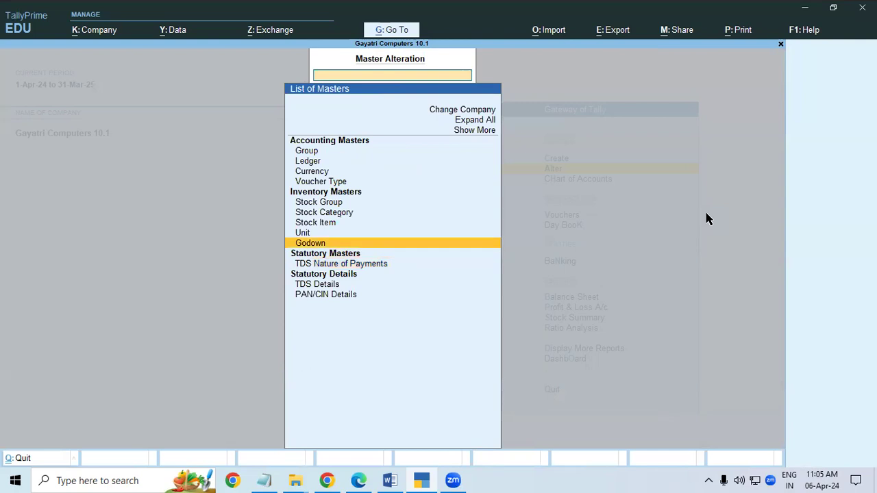
key("Escape")
key("Up")
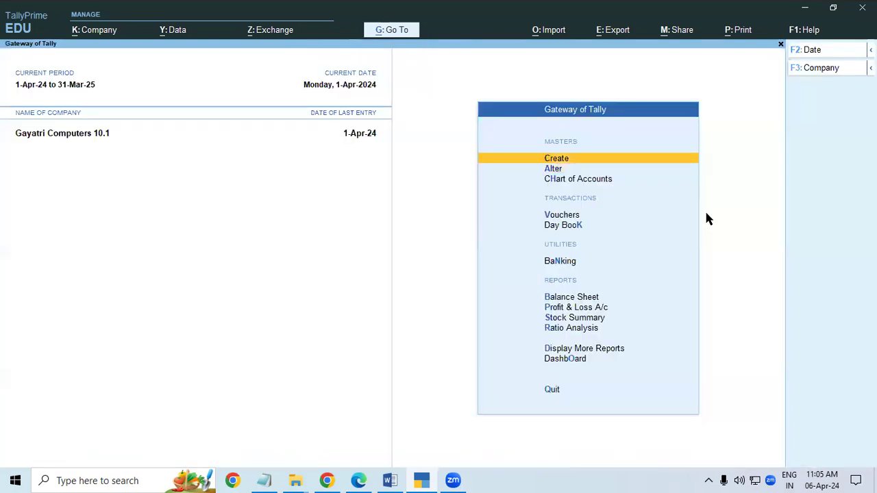
Open a blank TDS Nature of Payments master for creation
key("Return")
key("Down")
key("Down")
key("Down")
key("Down")
key("Down")
key("Down")
key("Down")
key("Down")
key("Down")
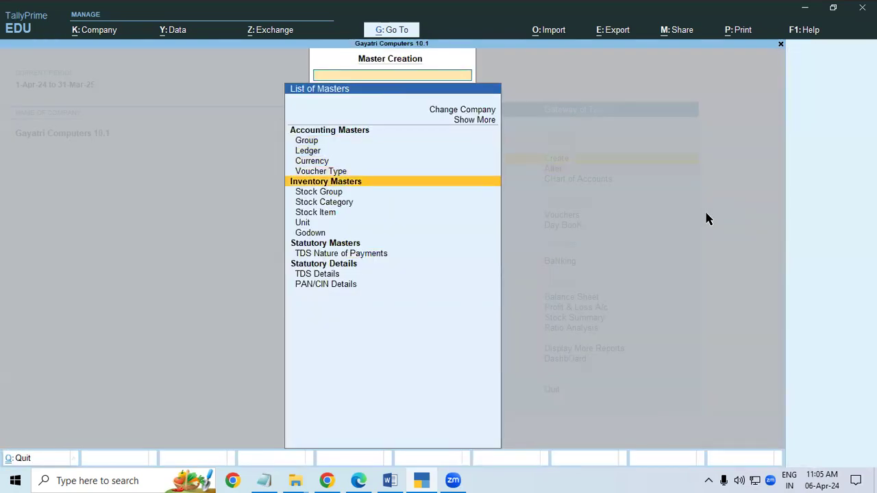
key("Return")
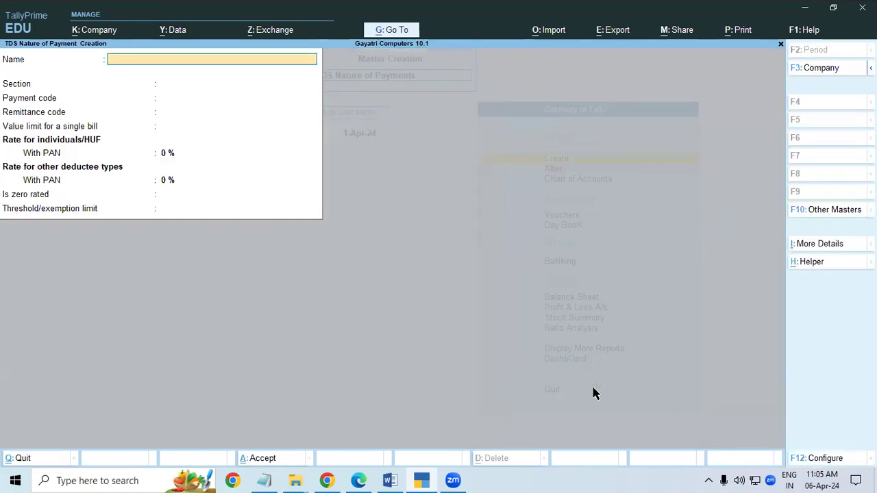
Name the new nature of payment TDS on Payment of Contractors New, copying the base name from the Word notes
left_click(390, 480)
left_click_drag(139, 211, 369, 216)
key("ctrl+c")
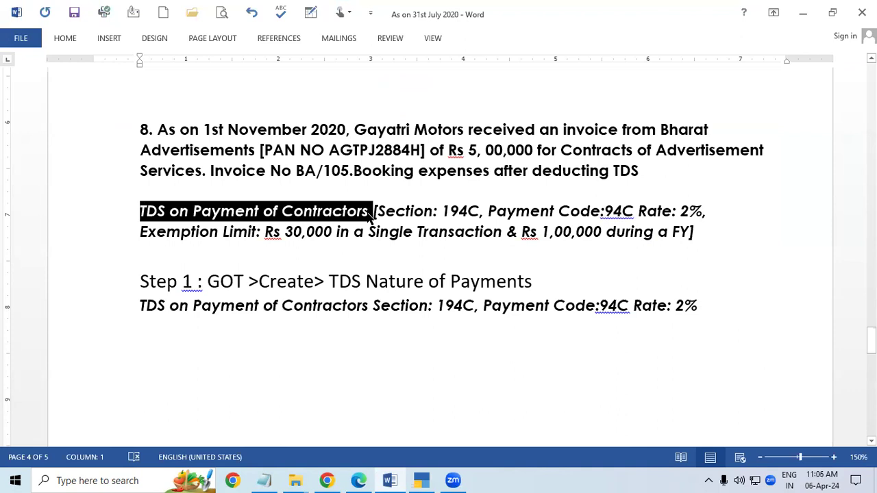
key("alt+Tab")
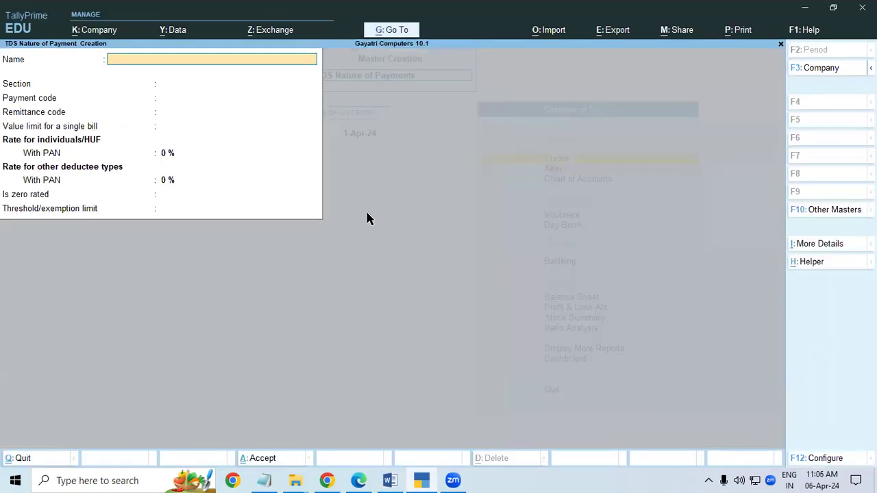
key("ctrl+v")
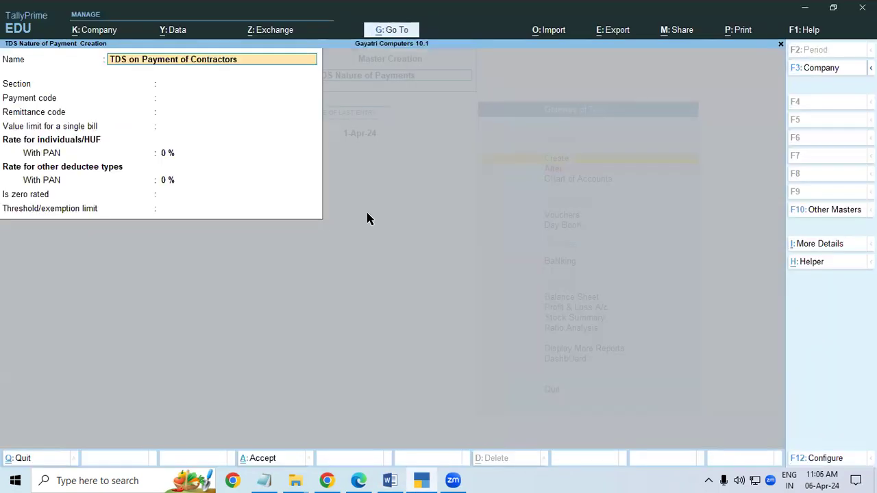
type("New")
key("Return")
Enter section 194c, payment code 94C and a single bill value limit of 30,000 for the new nature of payment
type("194")
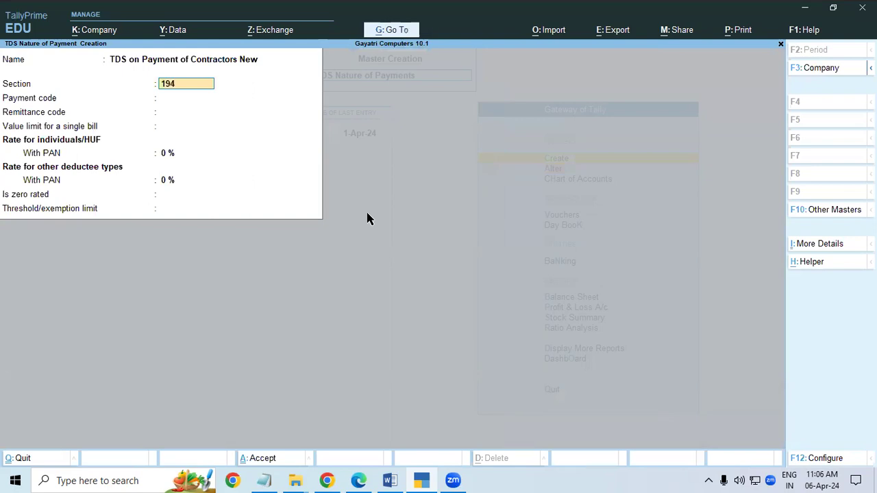
type("c")
key("Return")
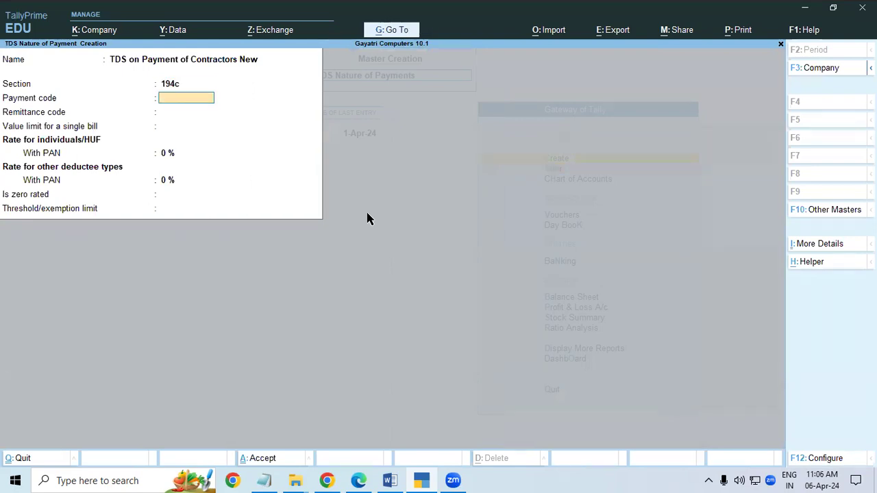
type("94C")
key("Return")
key("Return")
type("30")
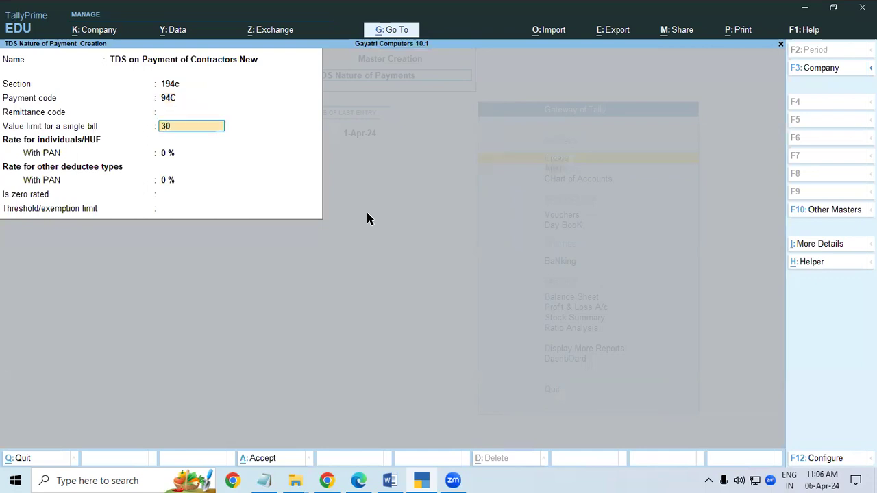
type(",00000")
key("Return")
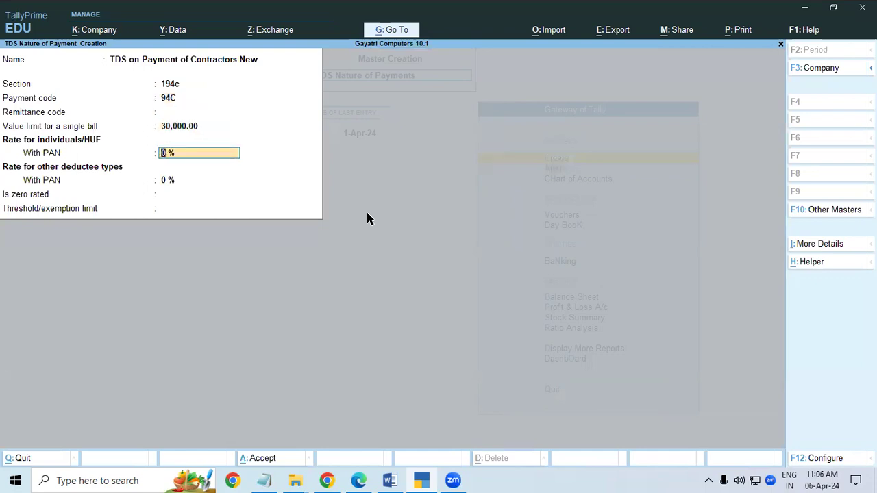
Set the with-PAN rates to 2% and the threshold/exemption limit to 1,00,000, and save the nature of payment
type("2")
key("Return")
key("Return")
type("1,00,000")
key("Return")
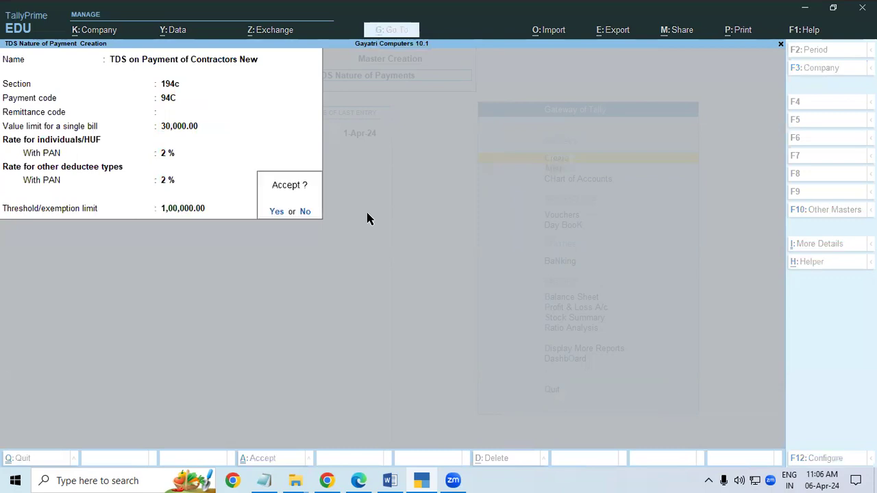
key("y")
key("Escape")
key("y")
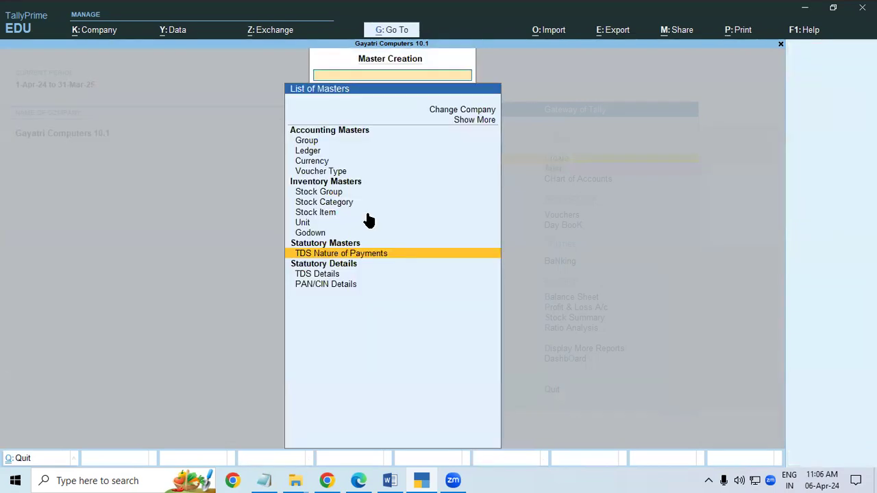
Check the saved rates of TDS on Payment of Contractors New in master alteration, and return to the Gateway of Tally
key("Escape")
key("a")
key("Down")
key("Down")
key("Down")
key("Down")
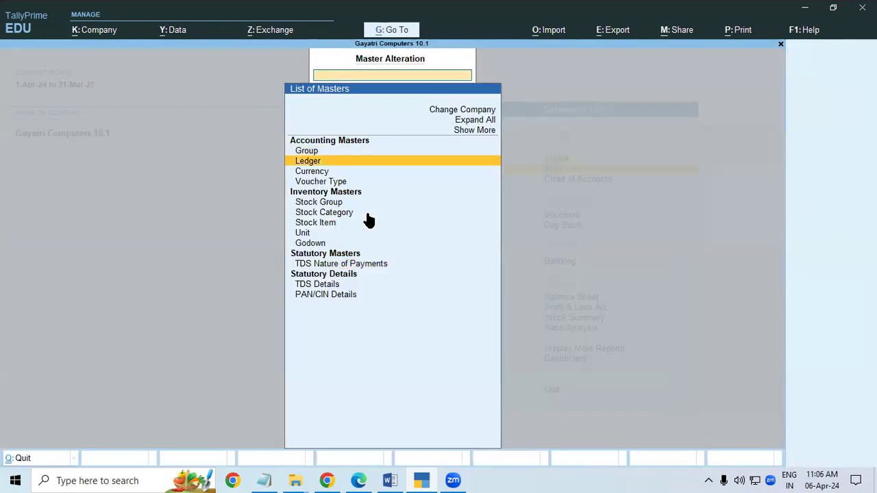
key("Down")
key("Down")
key("Down")
key("Down")
key("Down")
key("Down")
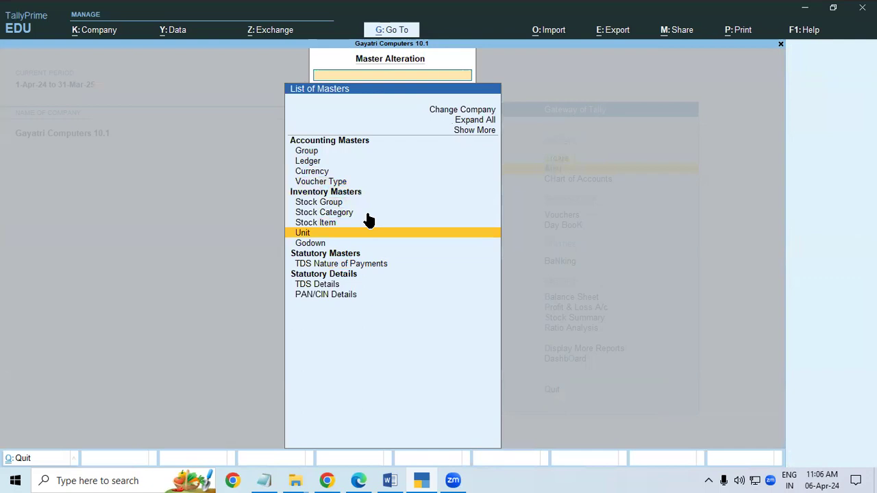
key("Return")
key("Down")
key("Down")
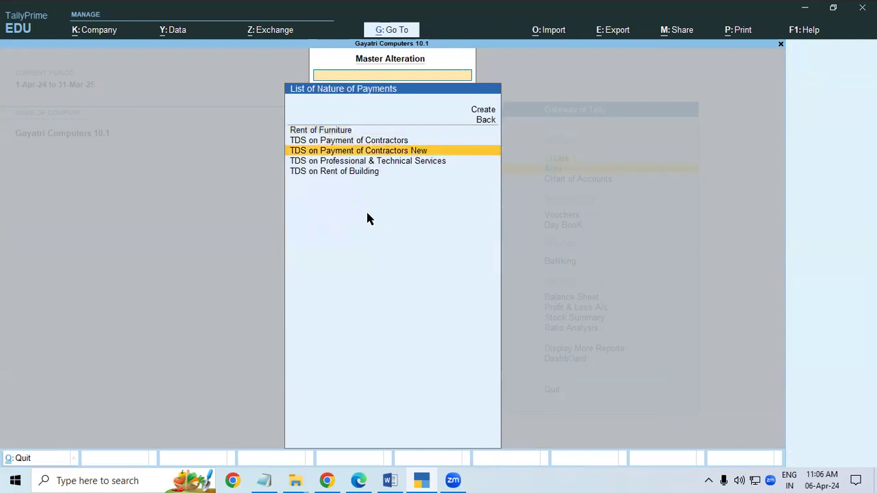
key("Return")
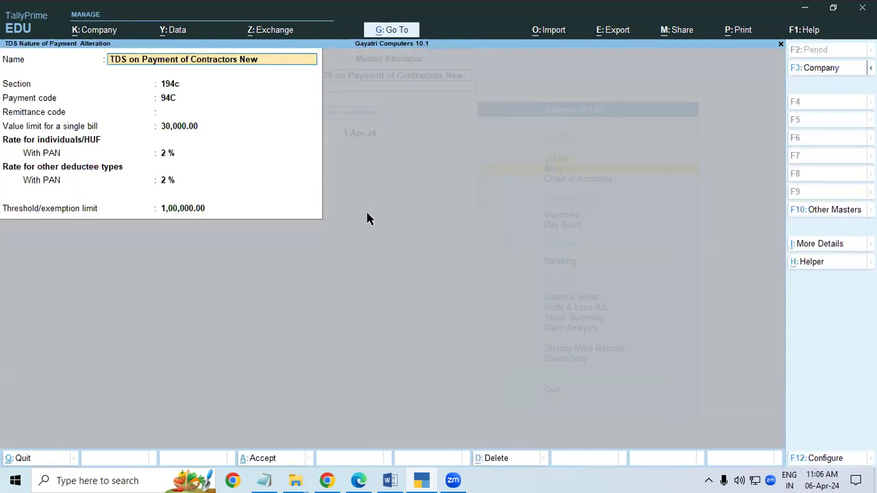
key("BackSpace")
key("Escape")
key("Escape")
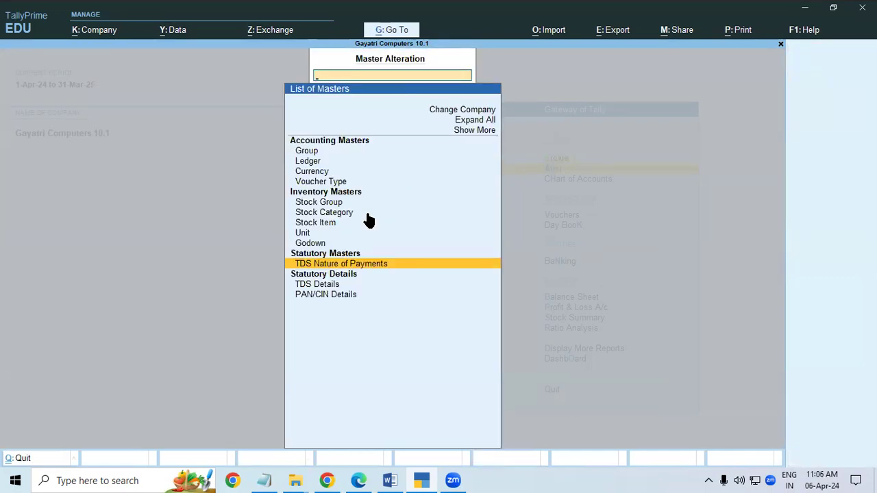
key("Escape")
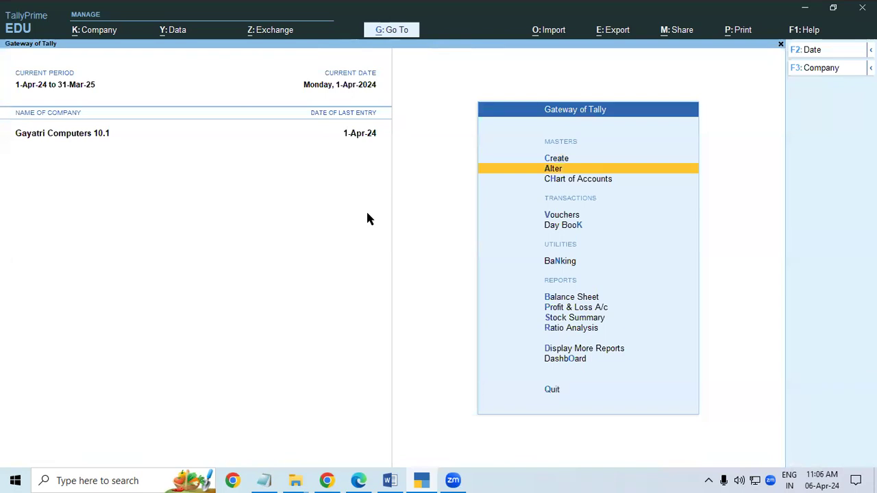
Change the Advertisement Expense ledger's nature of payment to TDS on Payment of Contractors New and save it
key("Up")
key("Down")
key("Return")
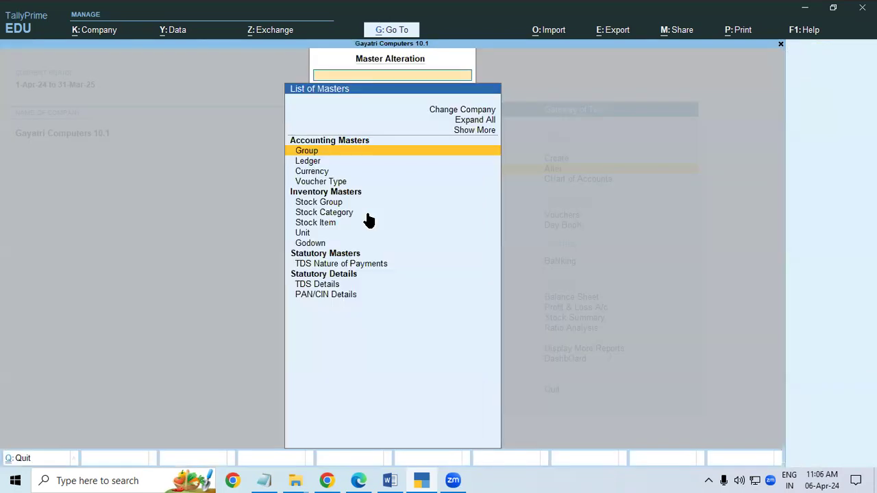
key("Down")
key("Return")
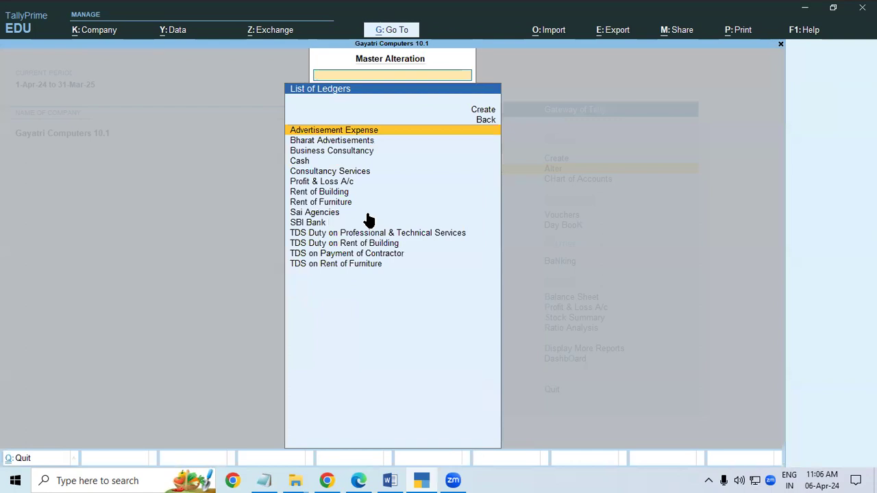
key("Return")
key("Return")
key("Return")
key("Return")
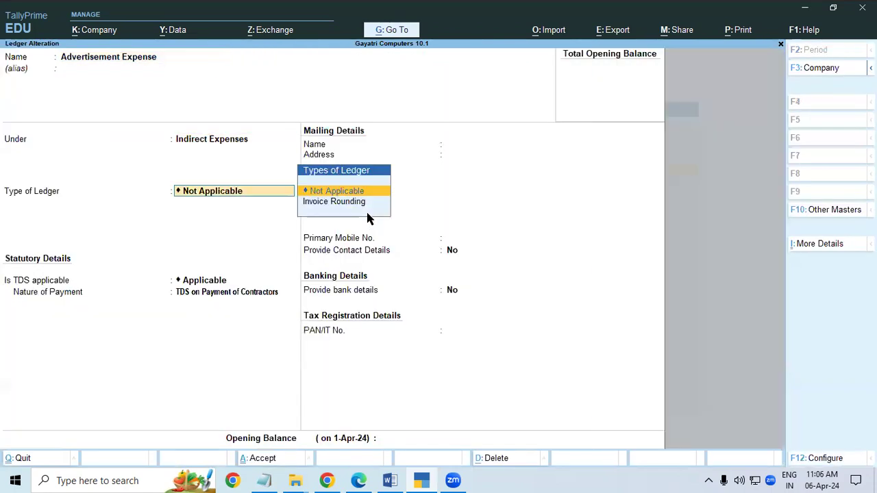
key("Return")
key("Return")
key("Down")
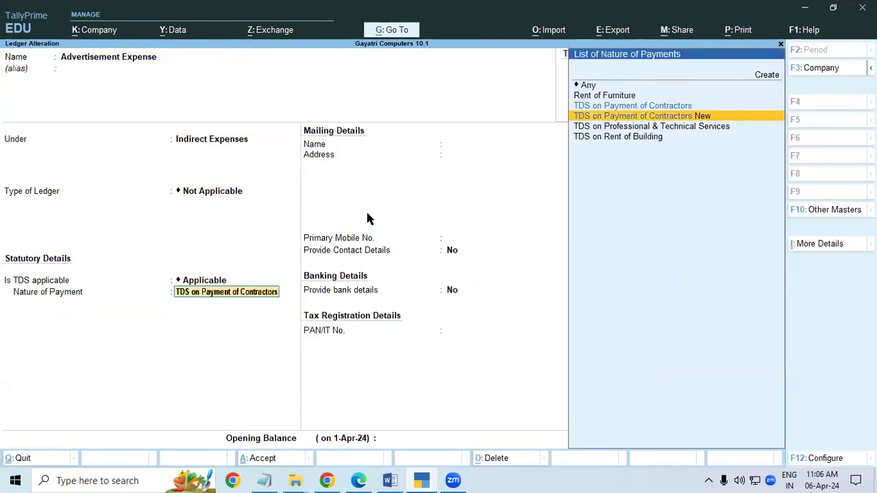
key("Return")
key("Return")
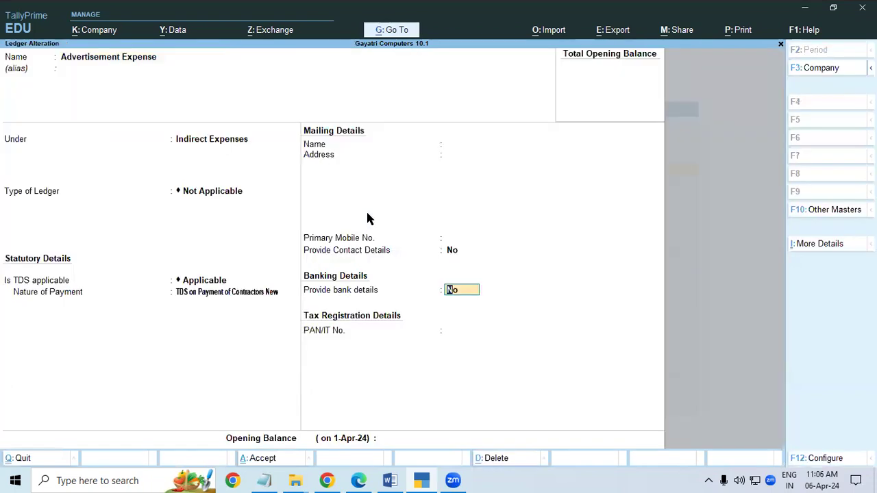
key("ctrl+a")
Review the Bharat Advertisements ledger's TDS settings and accept the ledger as it is
key("Down")
key("Return")
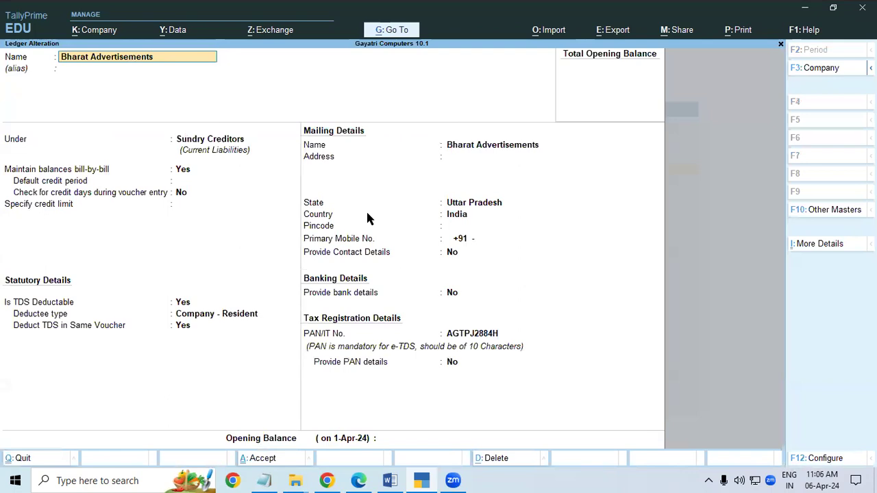
key("ctrl+a")
Change the TDS on Payment of Contractor ledger's nature of payment to TDS on Payment of Contractors New and save it
key("Down")
key("Down")
key("Down")
key("Down")
key("Down")
key("Down")
key("Down")
key("Down")
key("Down")
key("Down")
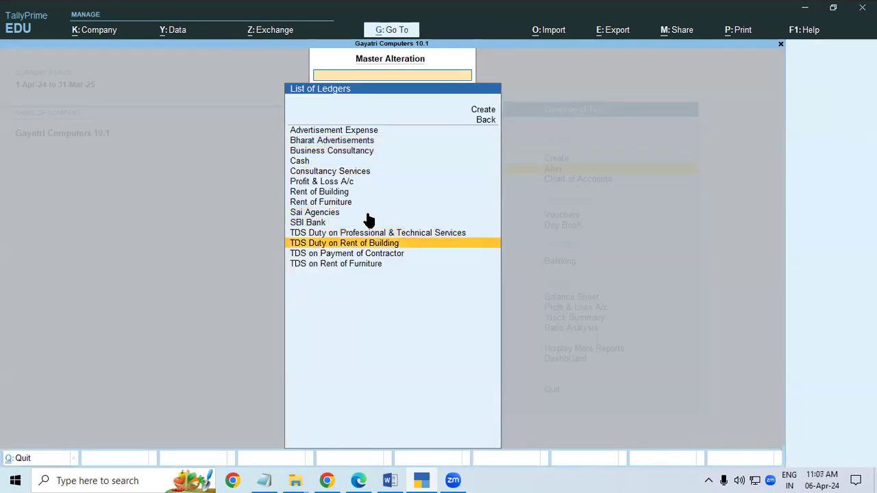
key("Down")
key("Return")
key("Return")
key("Return")
key("Return")
key("Return")
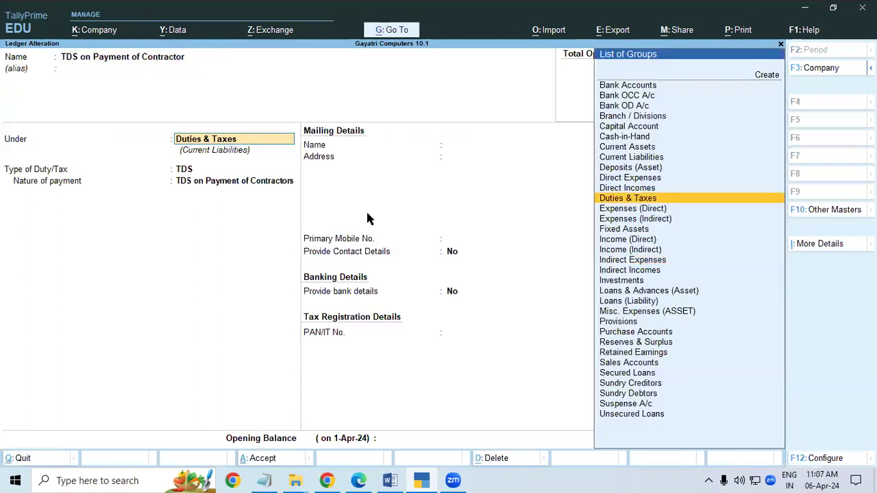
key("Down")
key("Return")
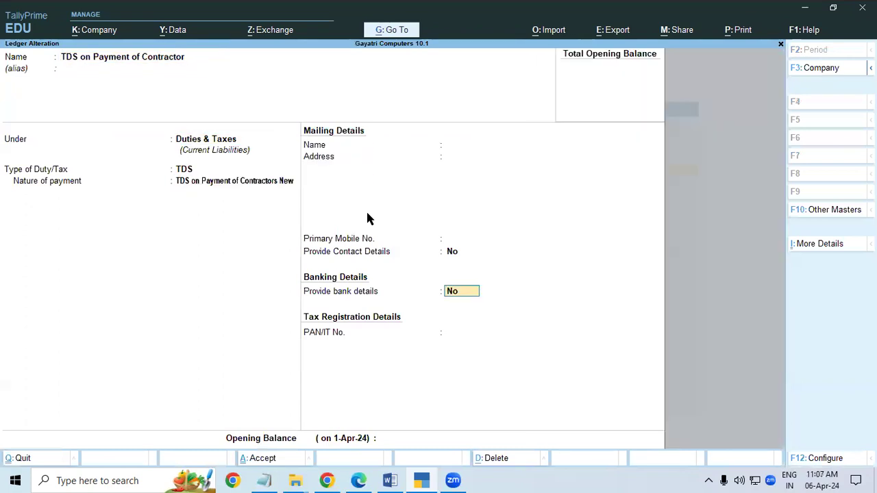
key("ctrl+a")
key("Escape")
key("Escape")
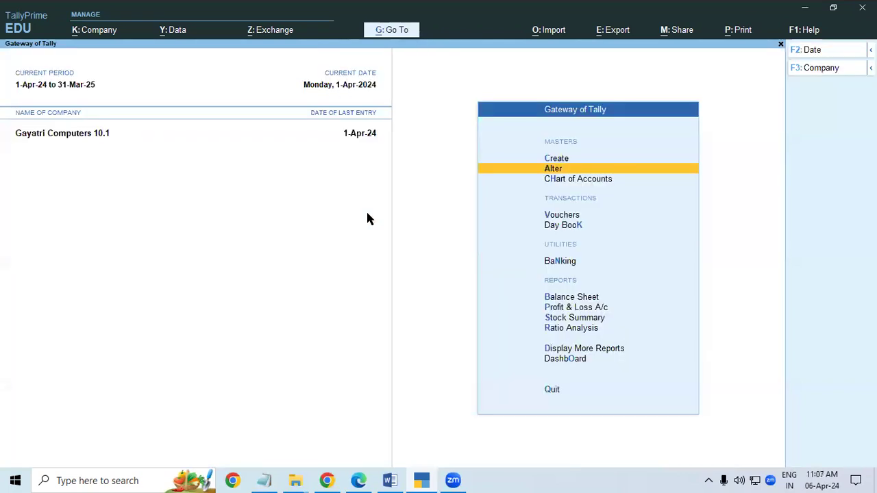
Delete the old TDS on Payment of Contractors nature of payment master and return to the Gateway of Tally
key("Return")
key("Down")
key("Down")
key("Down")
key("Down")
key("Down")
key("Down")
key("Down")
key("Down")
key("Down")
key("Return")
key("Down")
key("Down")
key("Up")
key("Return")
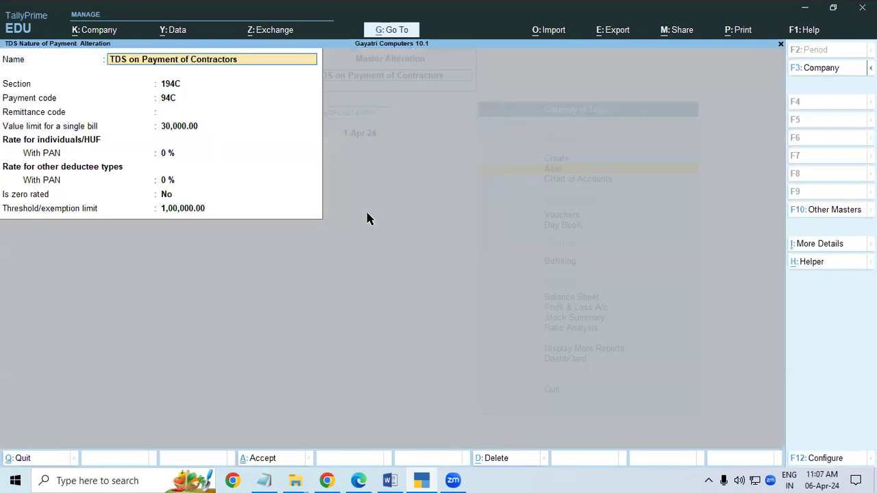
key("alt+d")
key("Return")
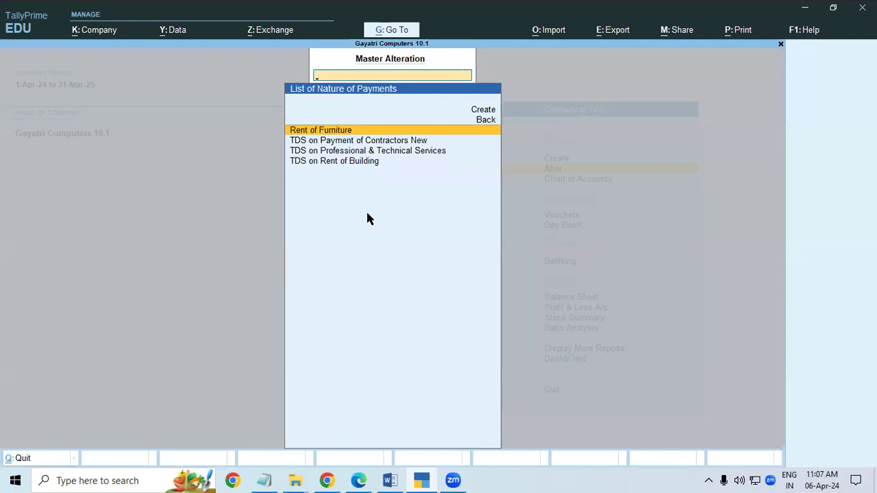
key("Escape")
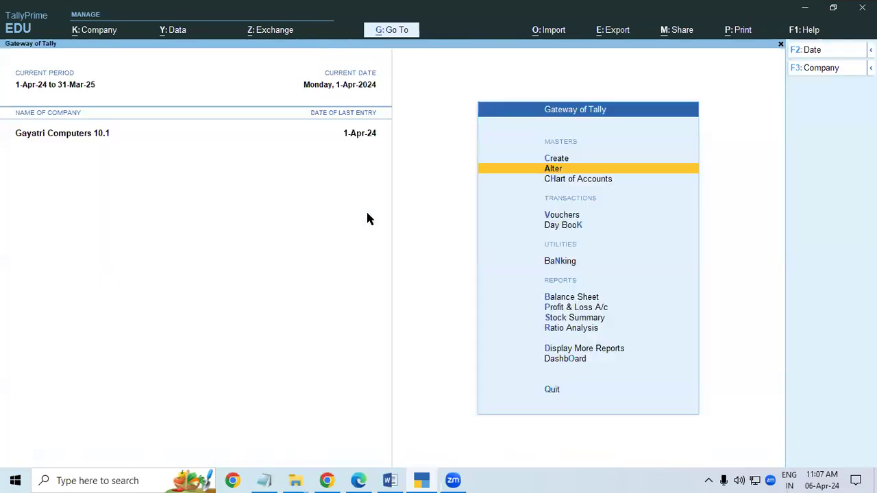
Start a journal voucher and debit Advertisement Expense with 5,00,000
key("Down")
key("Down")
key("Return")
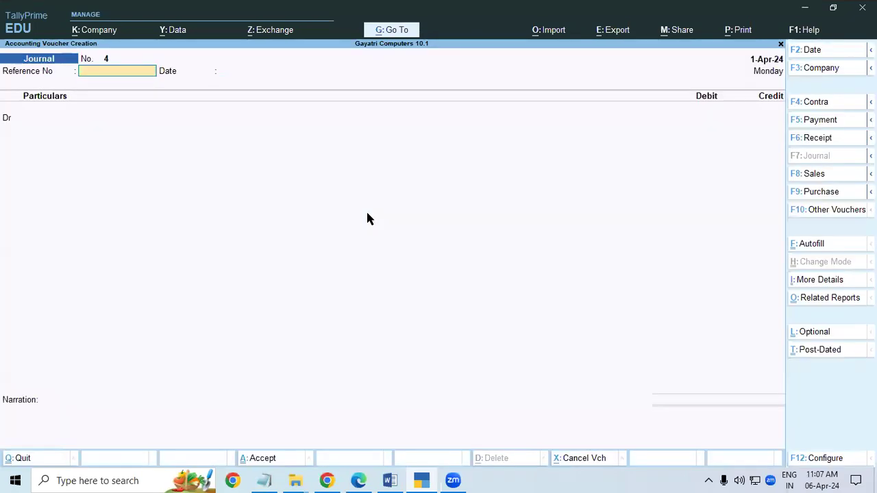
key("Return")
key("Return")
key("Return")
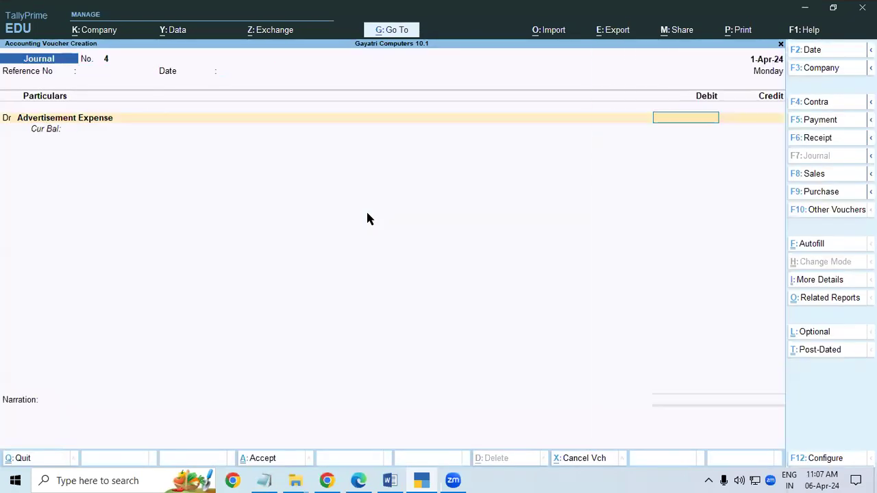
type("5,00,0")
type("00000")
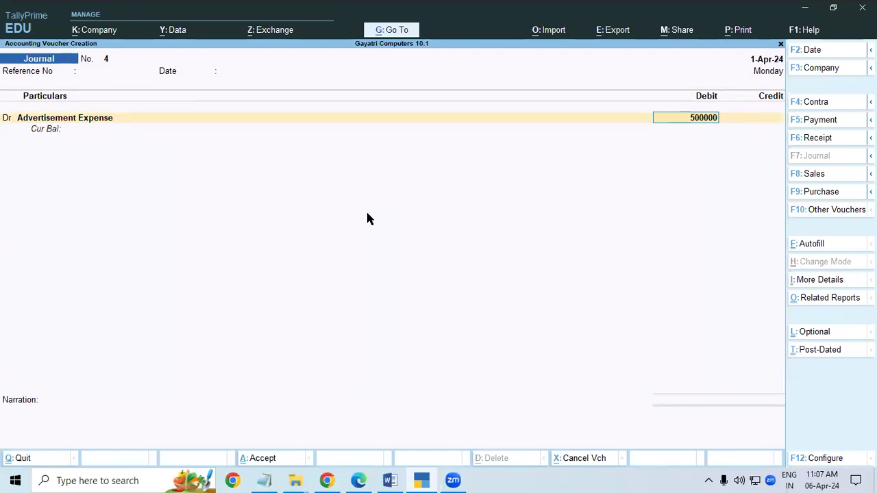
key("Return")
key("Return")
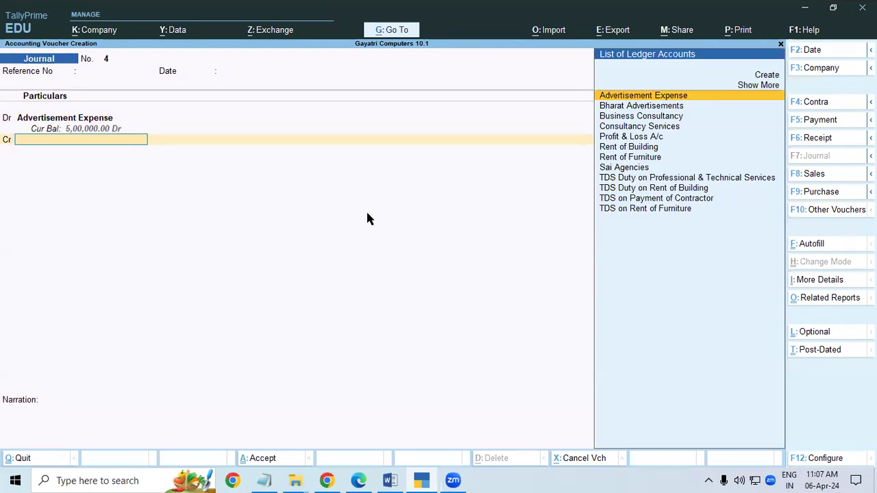
Credit Bharat Advertisements with 4,90,000 after TDS, accepting bill-wise New Ref 4 entries of 5,00,000 Cr and 10,000 Dr
key("Down")
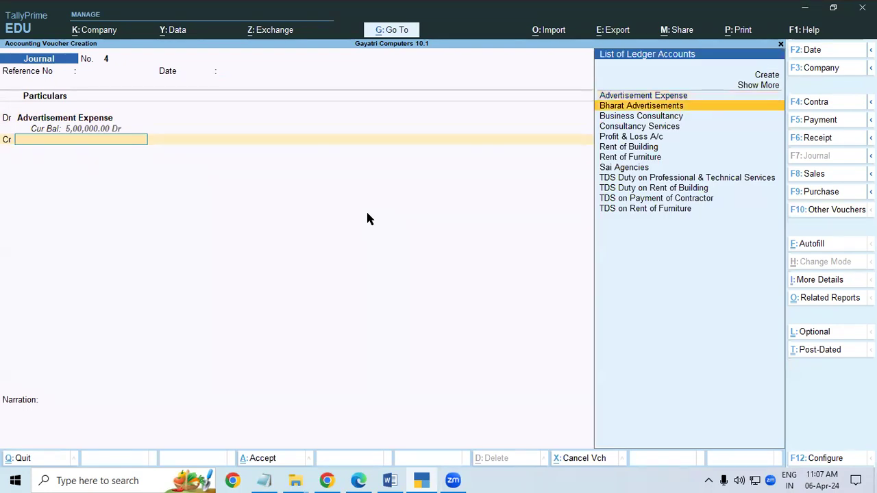
key("Return")
key("Return")
key("Return")
key("Return")
key("Return")
key("Return")
key("Return")
key("Return")
key("Return")
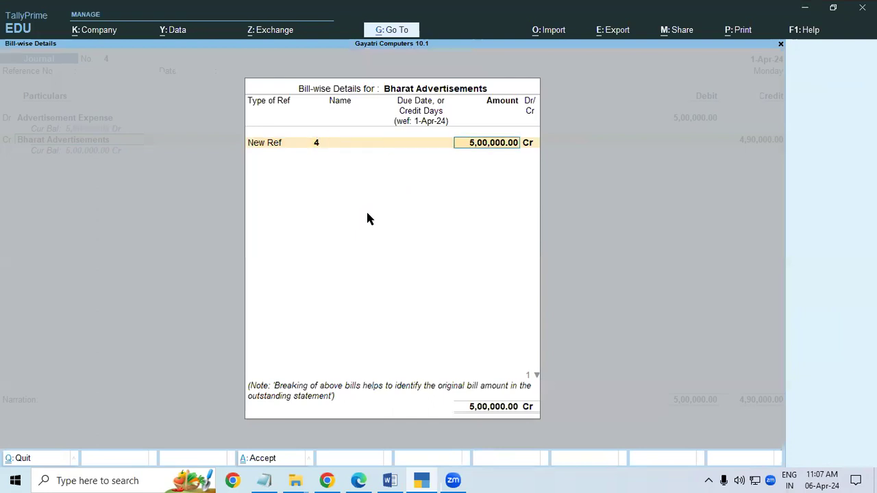
key("Return")
key("Return")
key("Return")
key("Return")
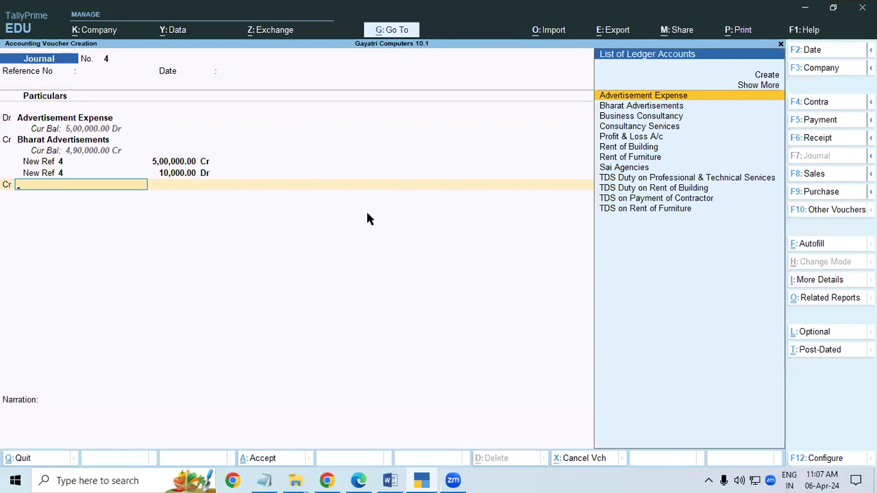
Credit the TDS on Payment of Contractor ledger with 10,000 and save the journal voucher without a narration
type("Td")
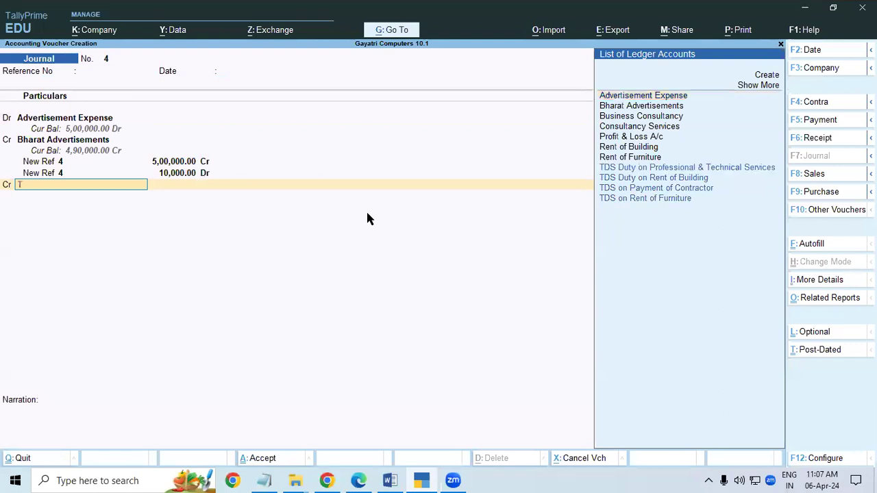
key("Down")
key("Down")
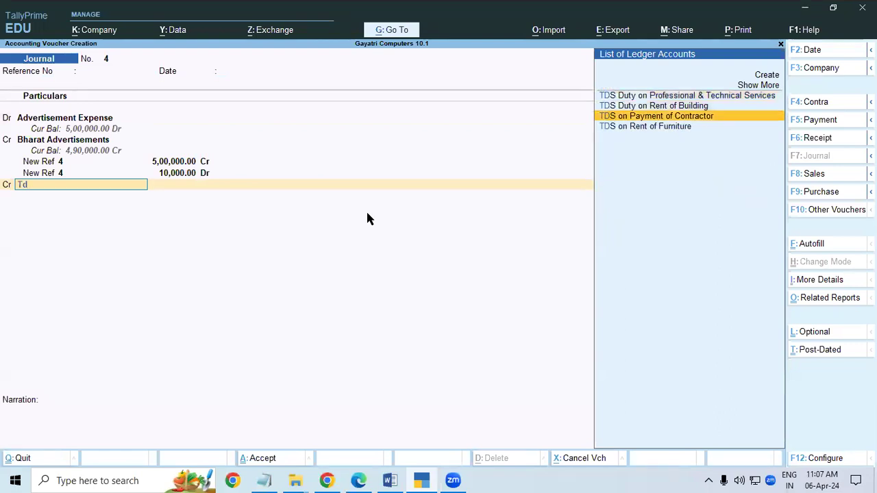
key("Return")
key("Return")
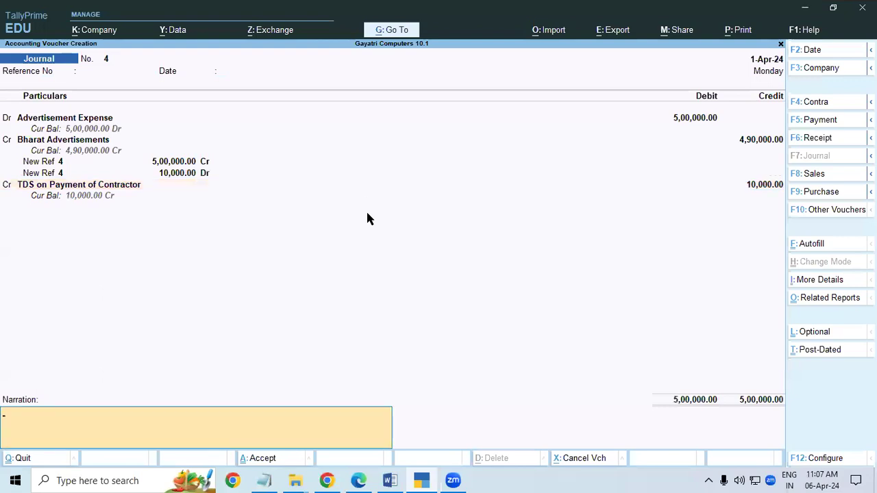
key("Return")
key("Return")
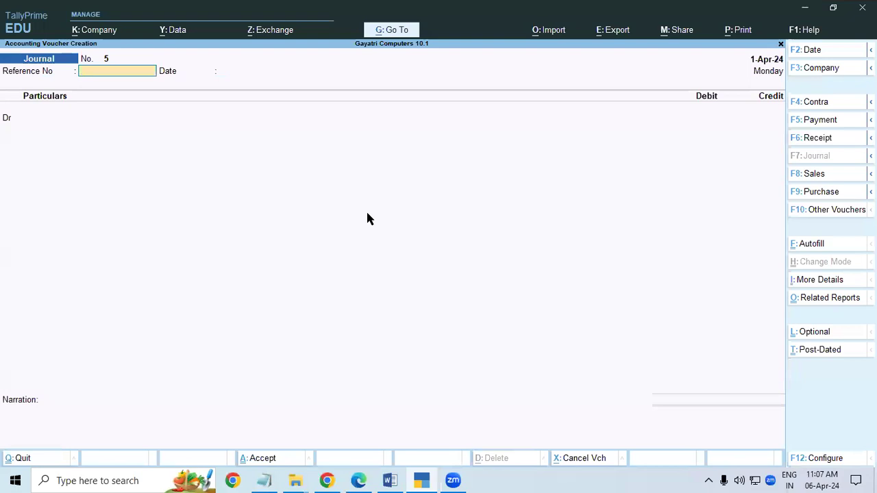
Switch to the Word document and review the Bharat Advertisements exercise and its TDS on Payment of Contractors details
left_click(392, 479)
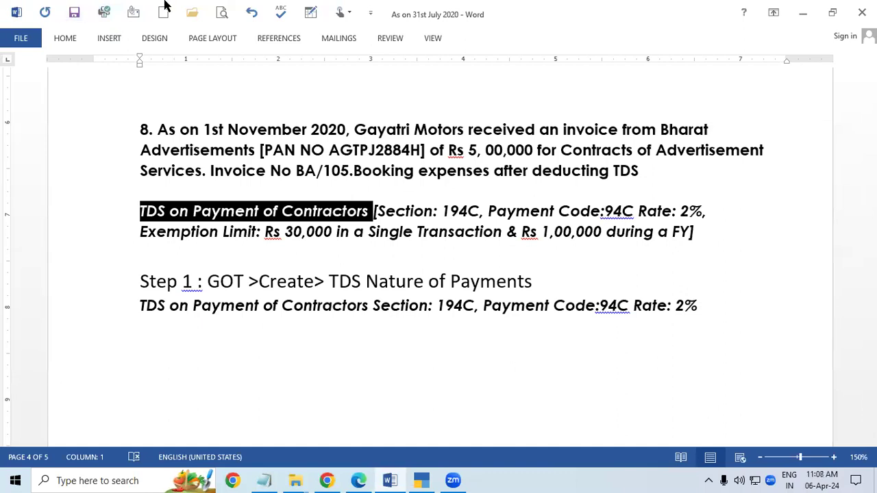
key("alt+Tab")
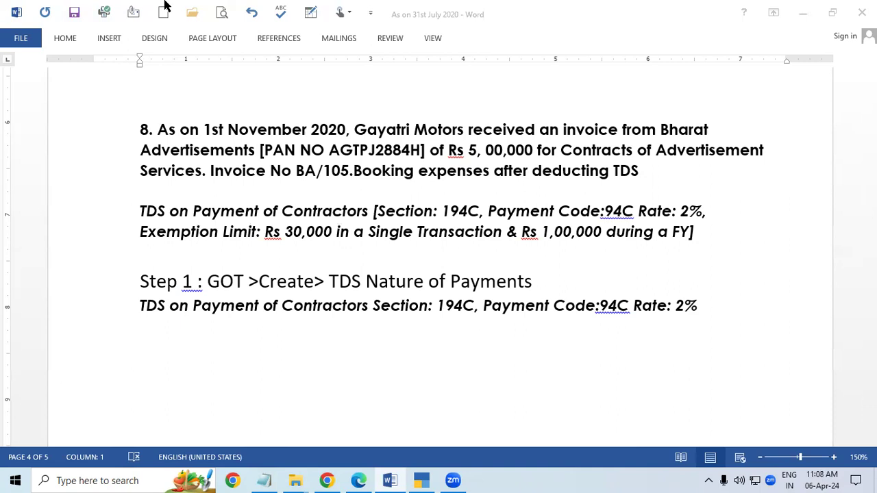